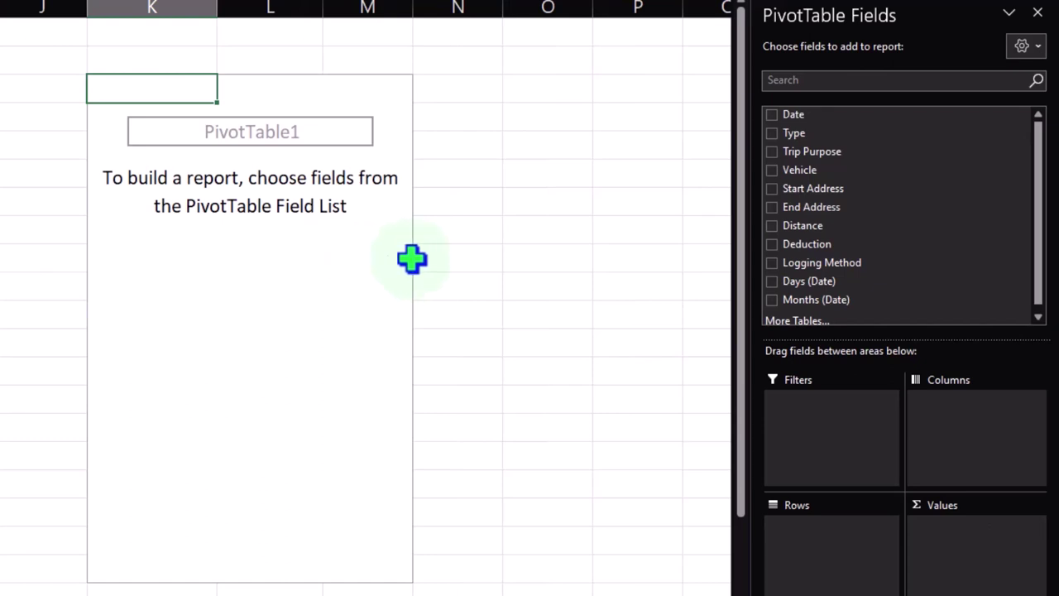
Build a pivot of Sum of Distance by Type: BUSINESS 52.57, PERSONAL 158.05, UNREVIEWED 47.95
left_click(773, 134)
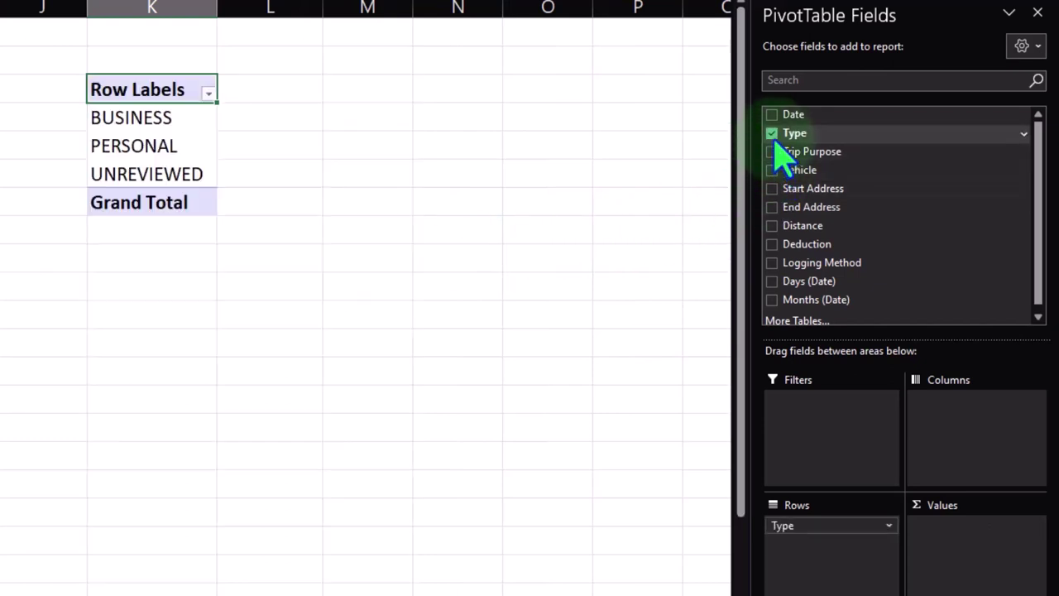
left_click(772, 225)
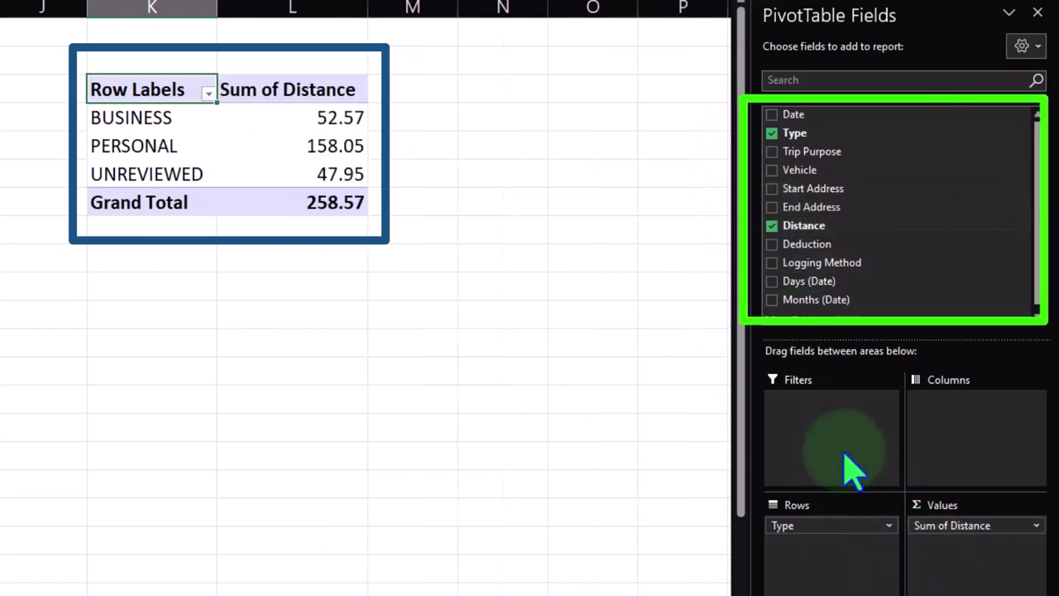
scroll(364, 298, "left", 3)
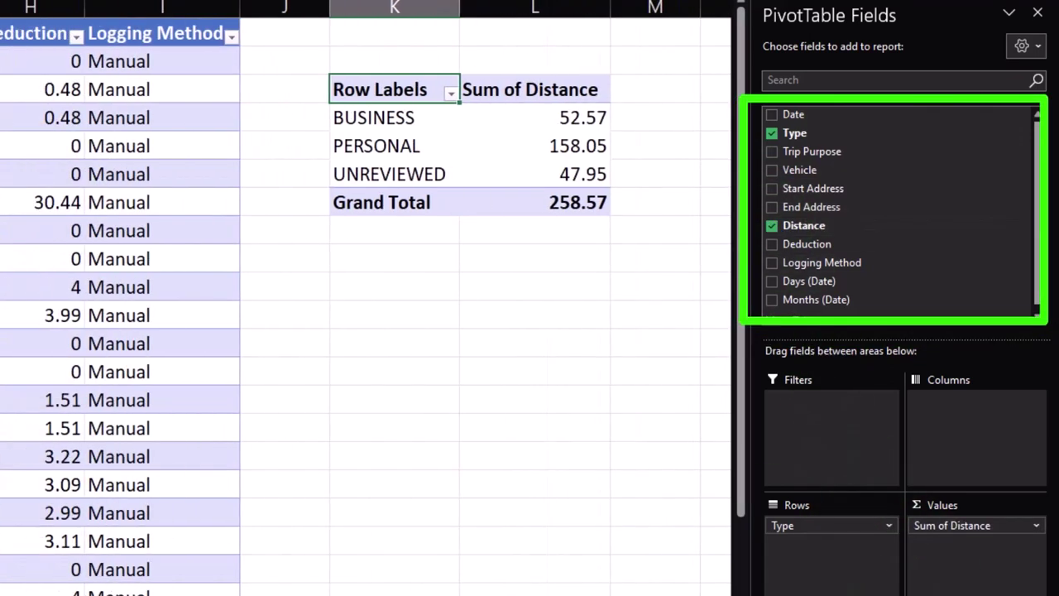
scroll(364, 298, "left", 3)
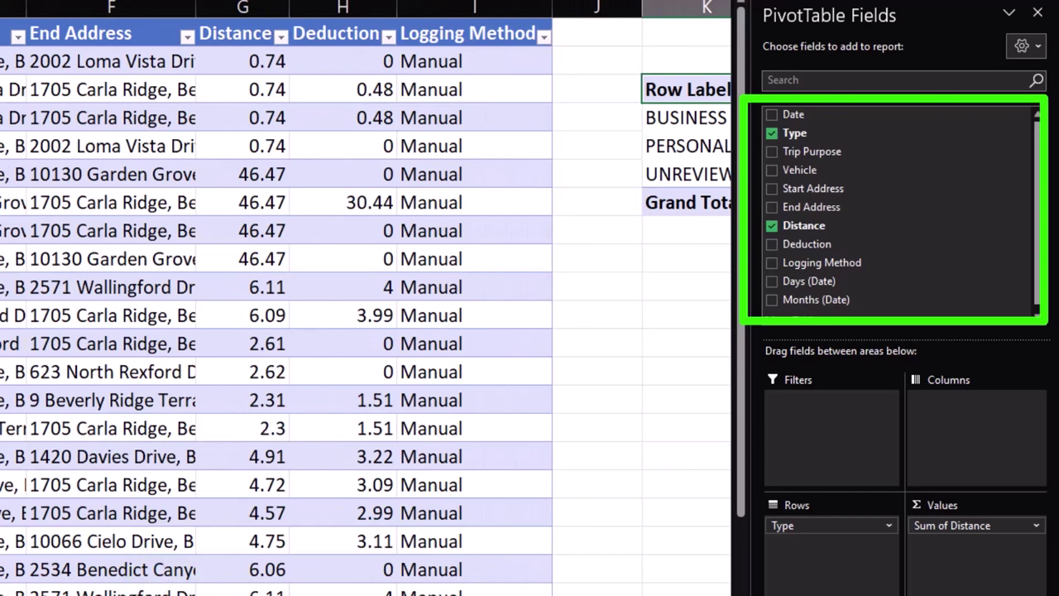
scroll(364, 298, "right", 5)
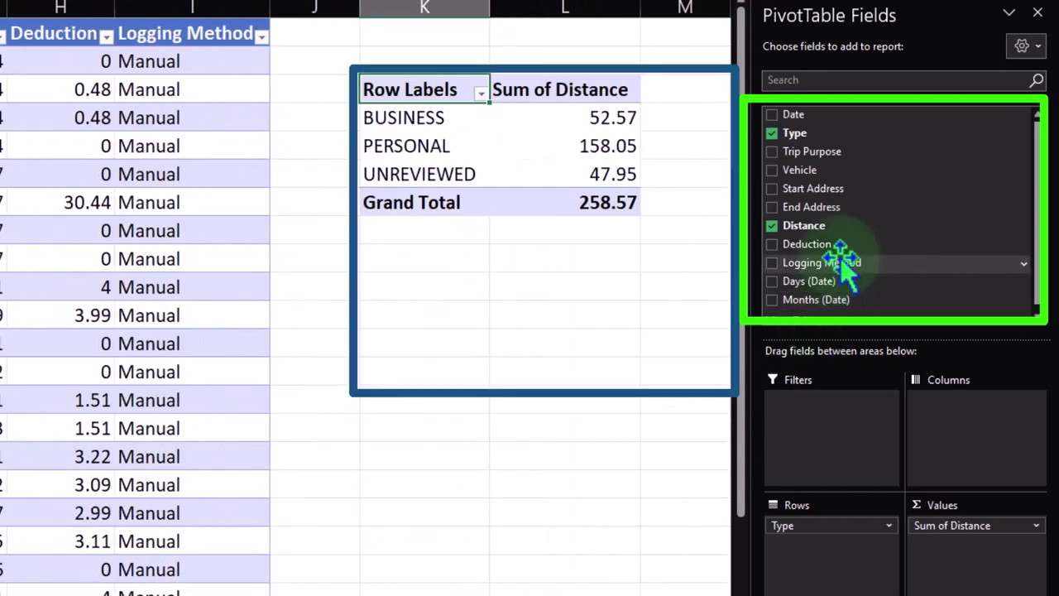
Add Trip Purpose to the pivot and move it into the Filters area
left_click(773, 153)
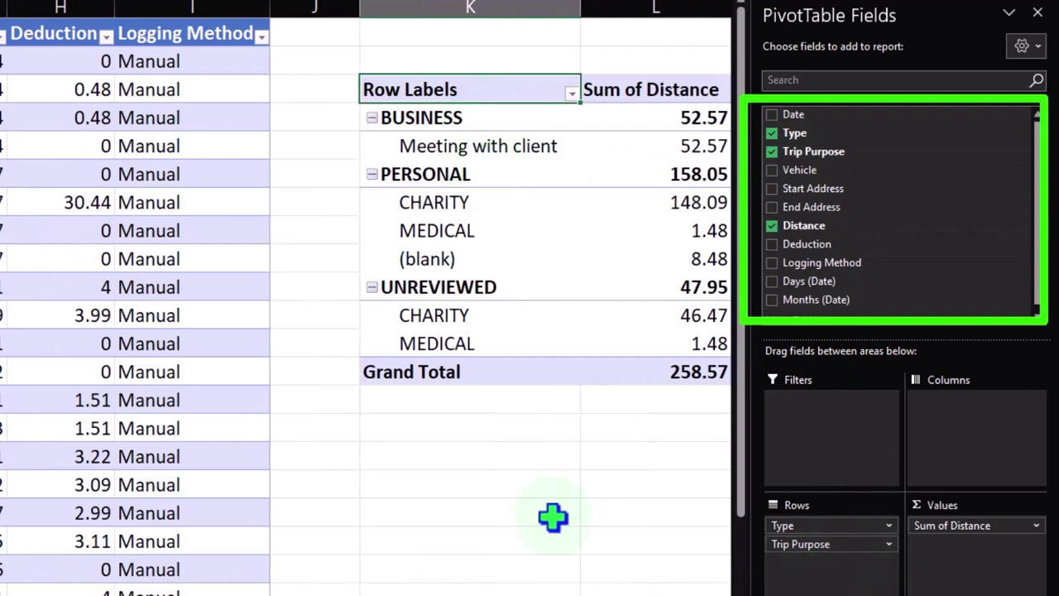
left_click_drag(800, 545, 811, 456)
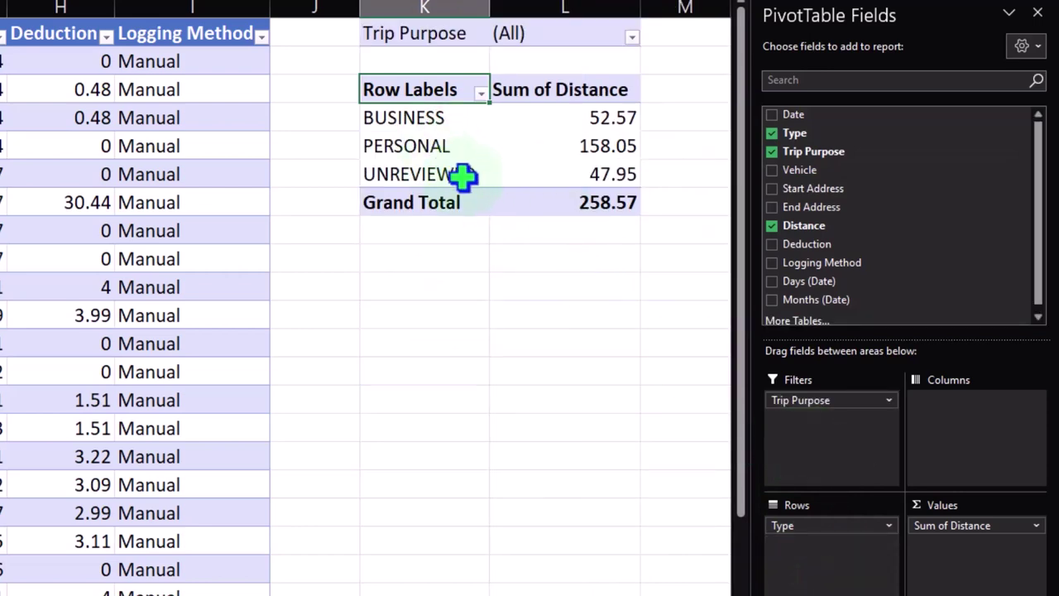
Filter the pivot's Trip Purpose to CHARITY, giving a 194.56 total
left_click(631, 36)
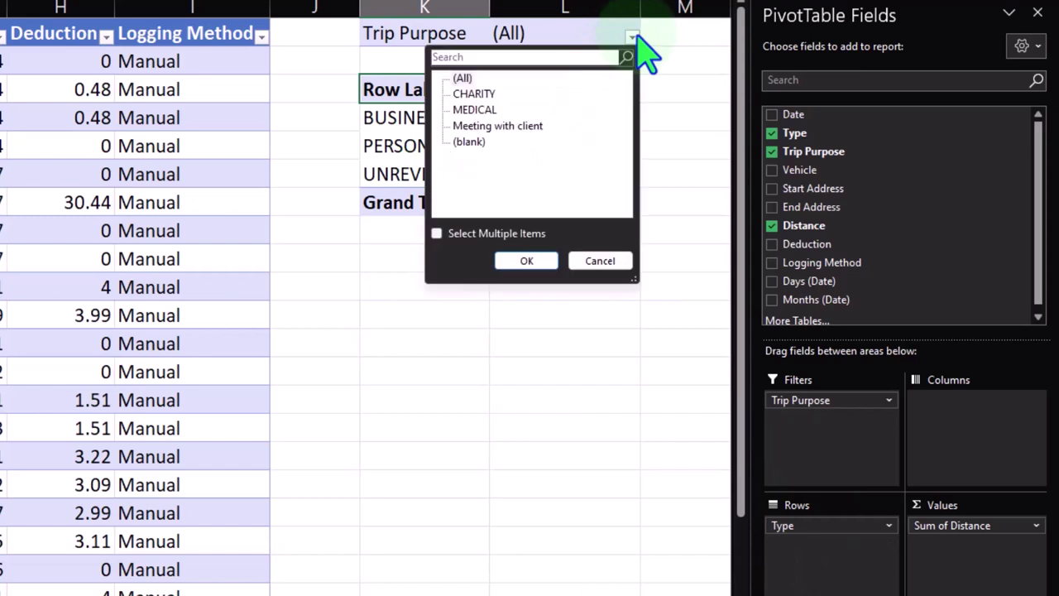
left_click(473, 95)
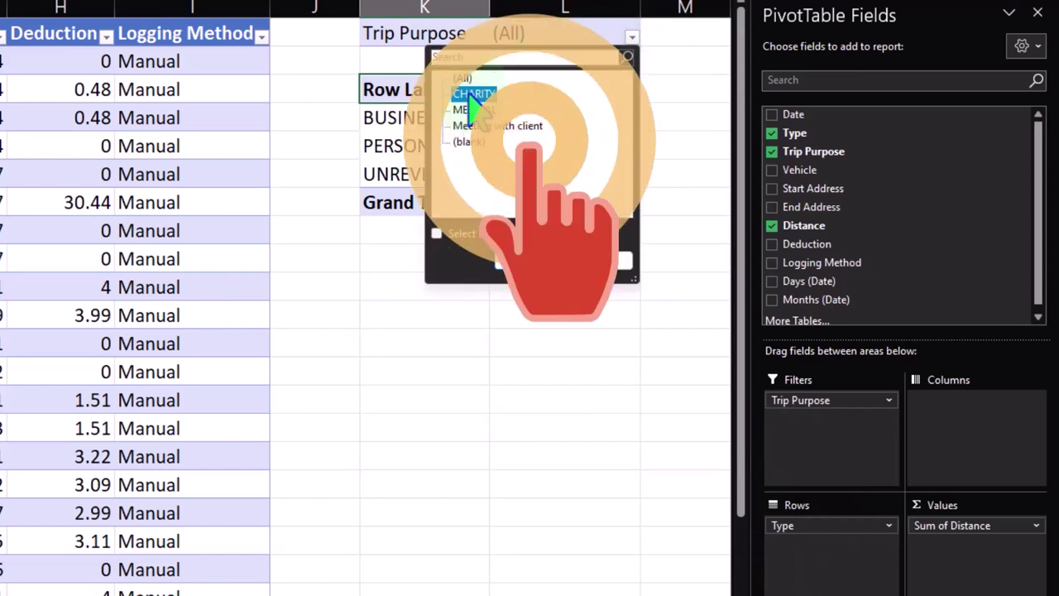
left_click(506, 261)
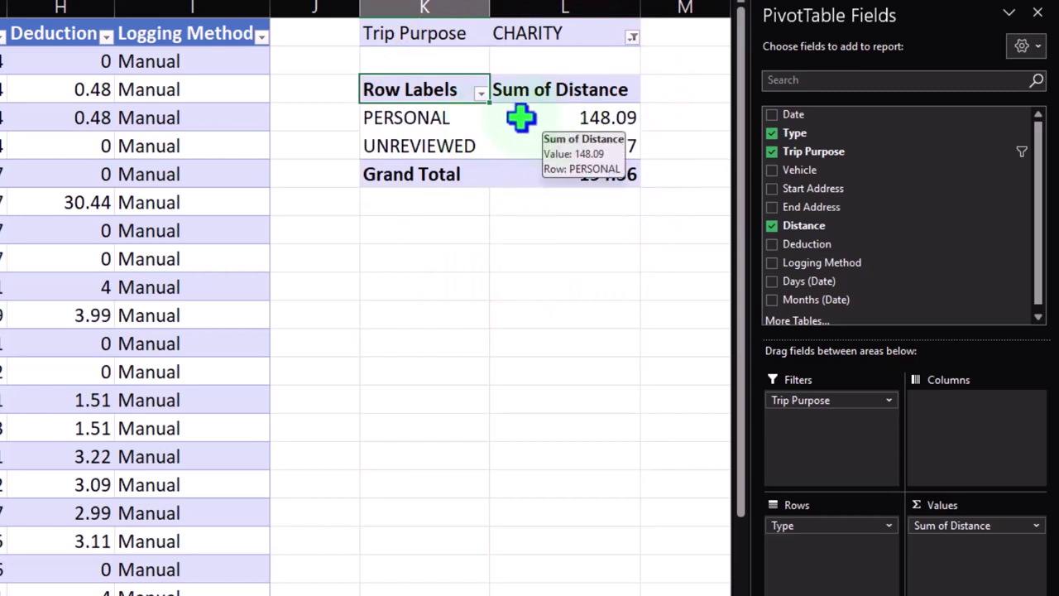
Reset the Trip Purpose filter to (All), showing 258.57 total miles
left_click(632, 37)
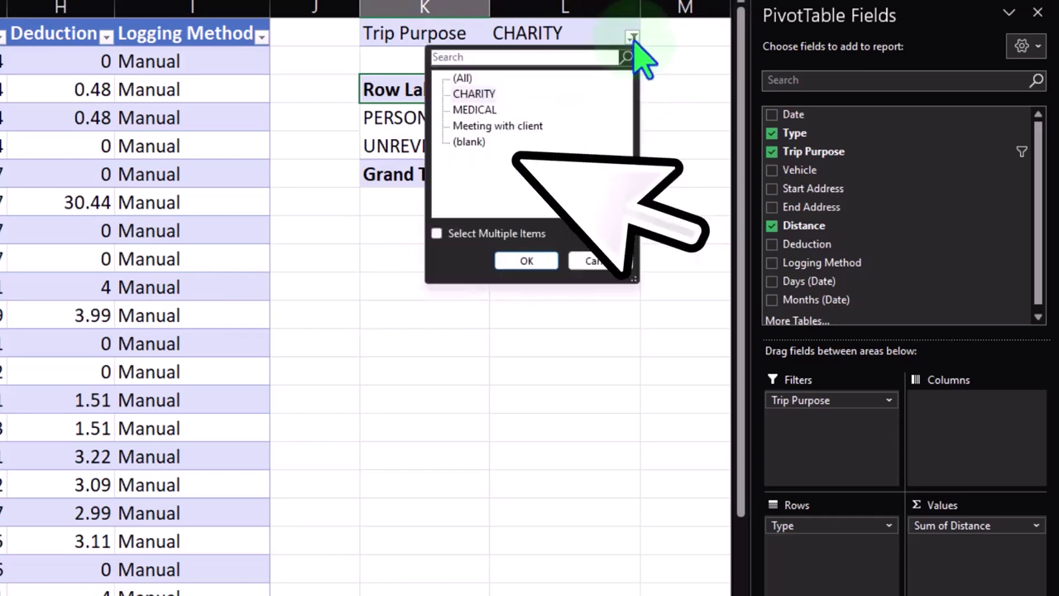
left_click(470, 96)
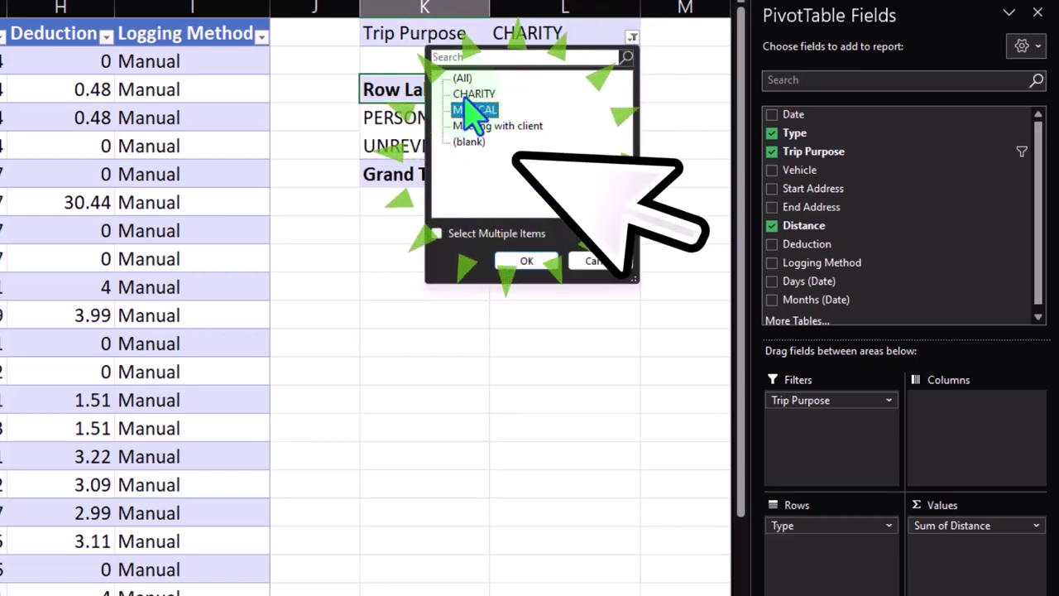
left_click(526, 261)
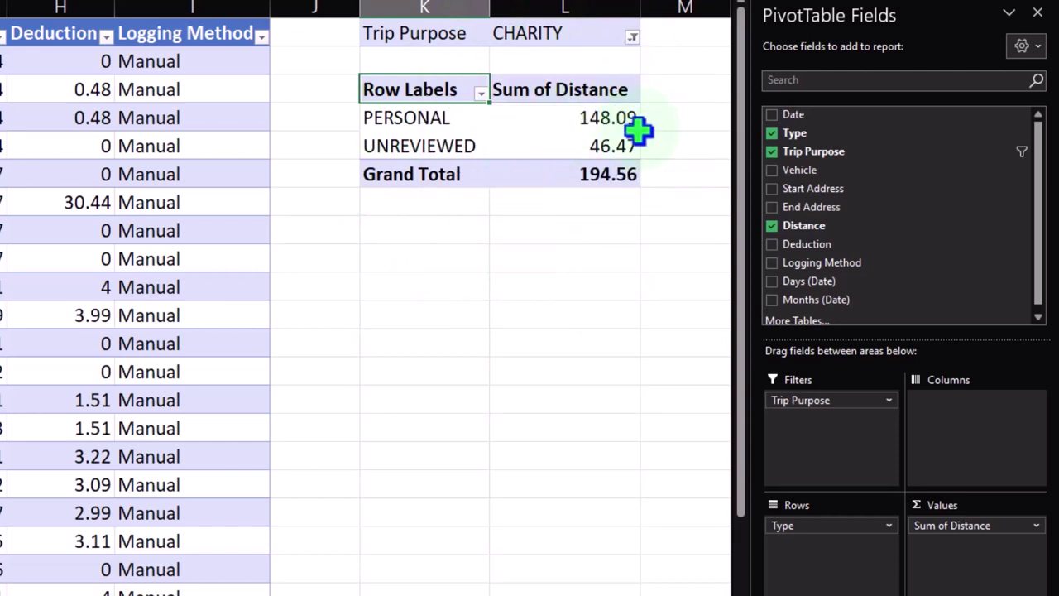
mouse_move(637, 125)
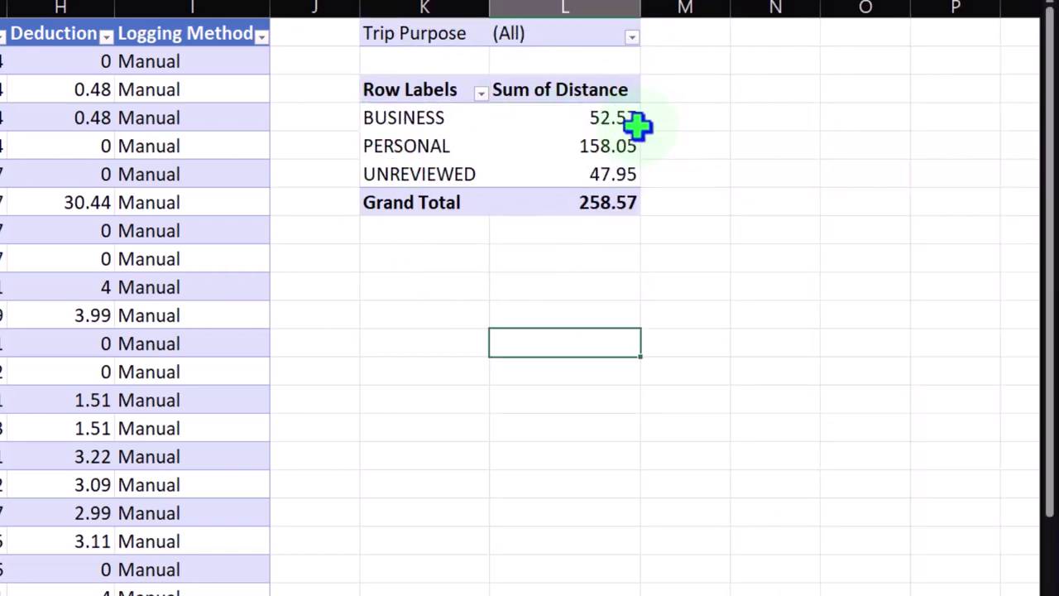
left_click(397, 392)
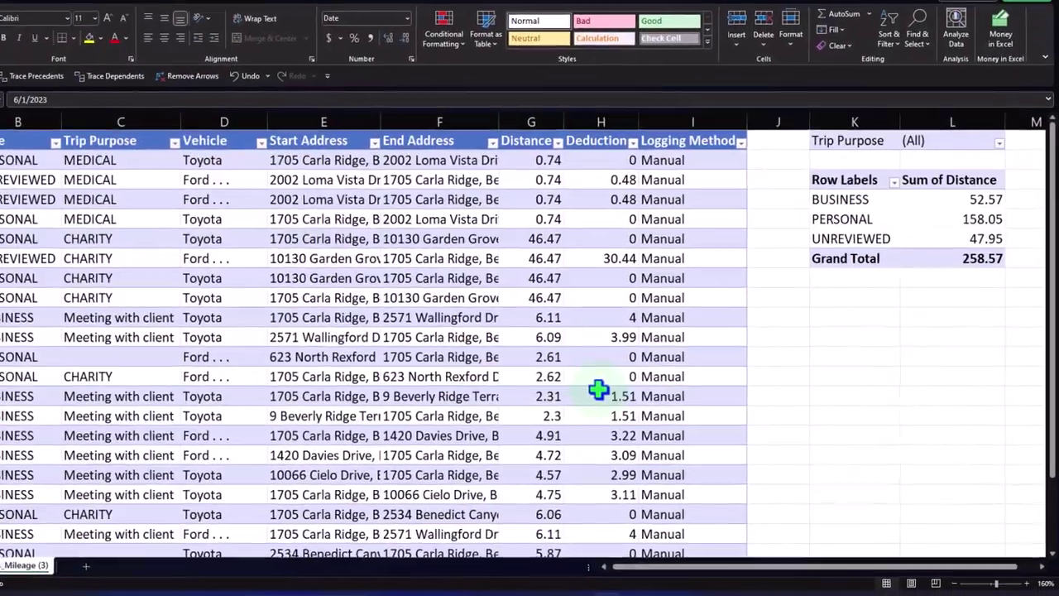
key("Home")
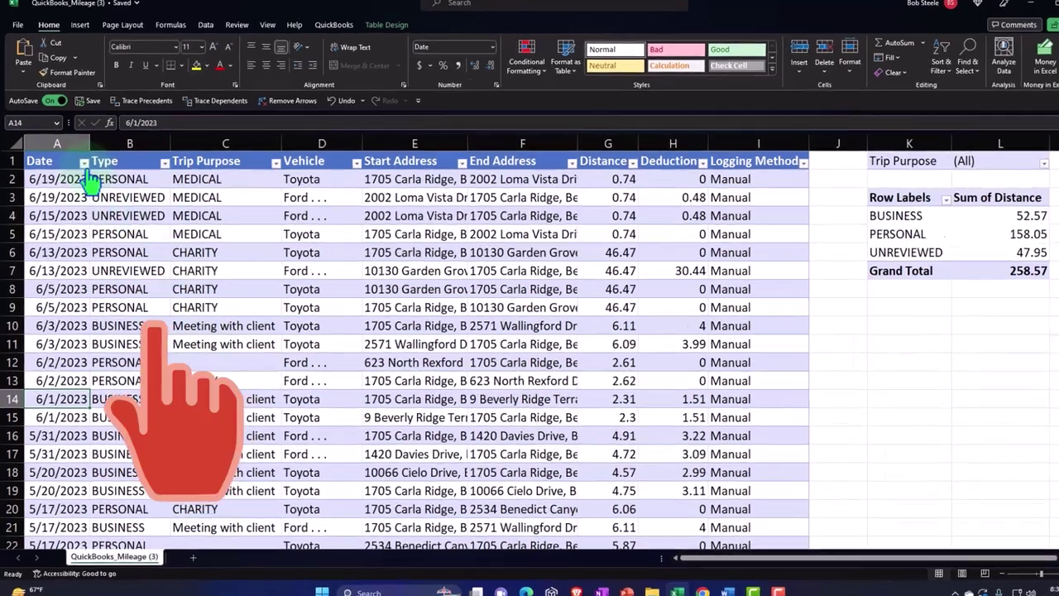
Filter the mileage table's Date column to exclude June, leaving May trips
left_click(80, 167)
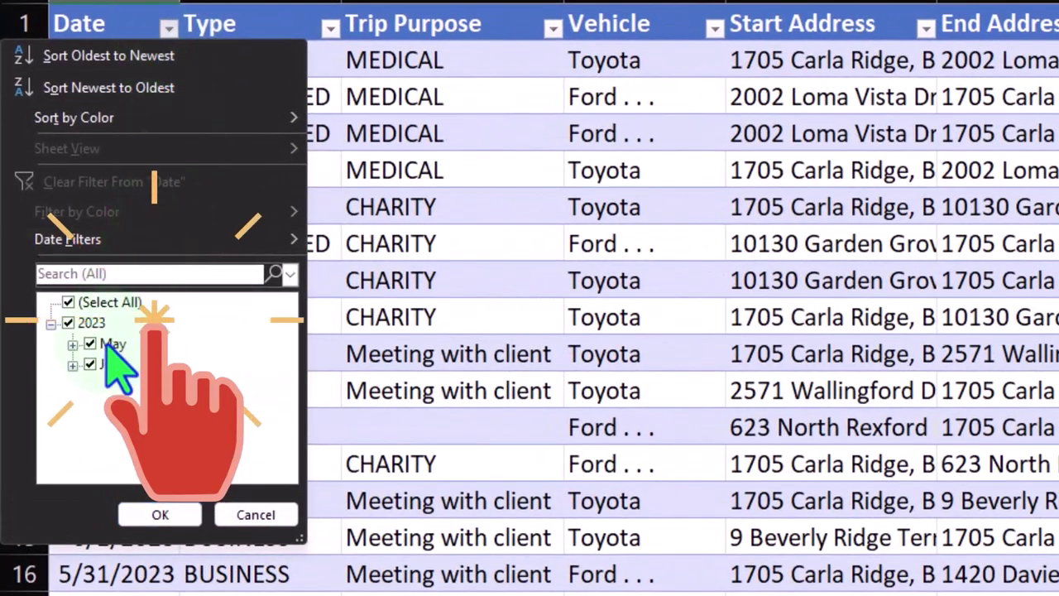
left_click(90, 365)
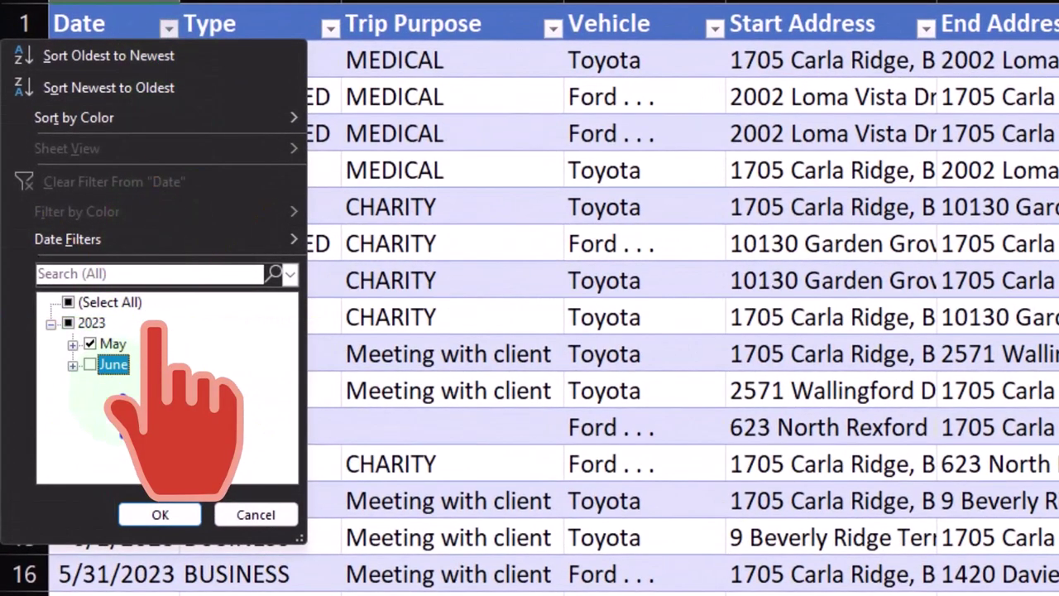
left_click(161, 515)
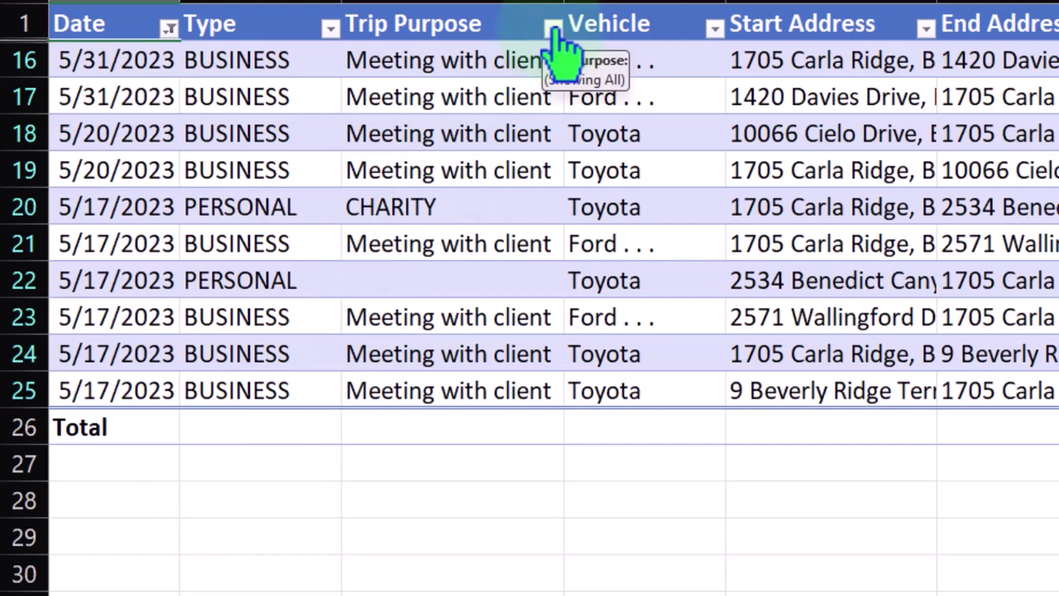
Exclude PERSONAL trips, leaving business trips totalling 35.76 miles and 23.42 deductions
left_click(331, 29)
left_click(101, 341)
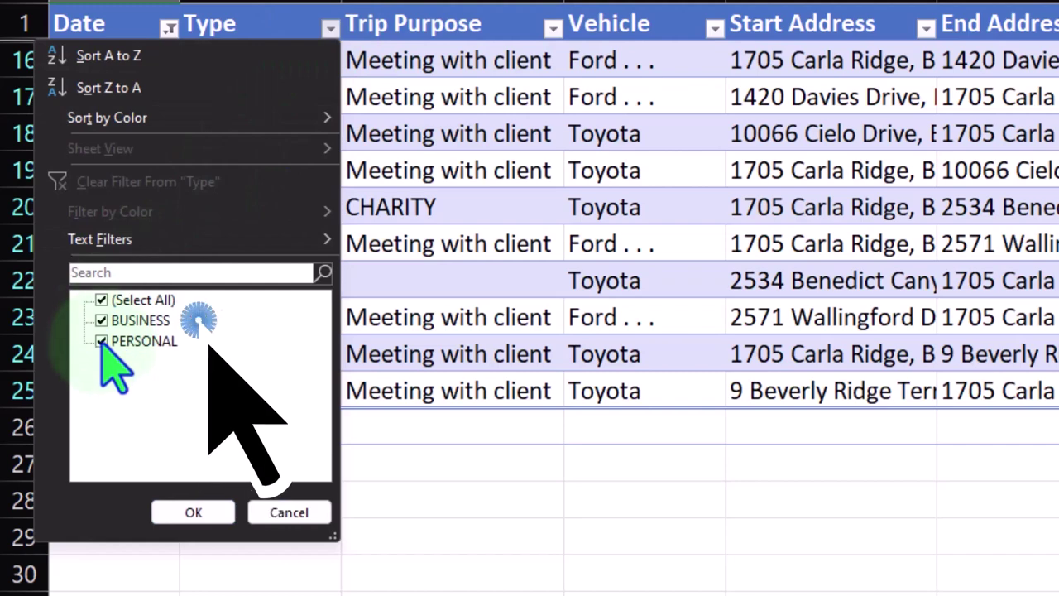
left_click(177, 513)
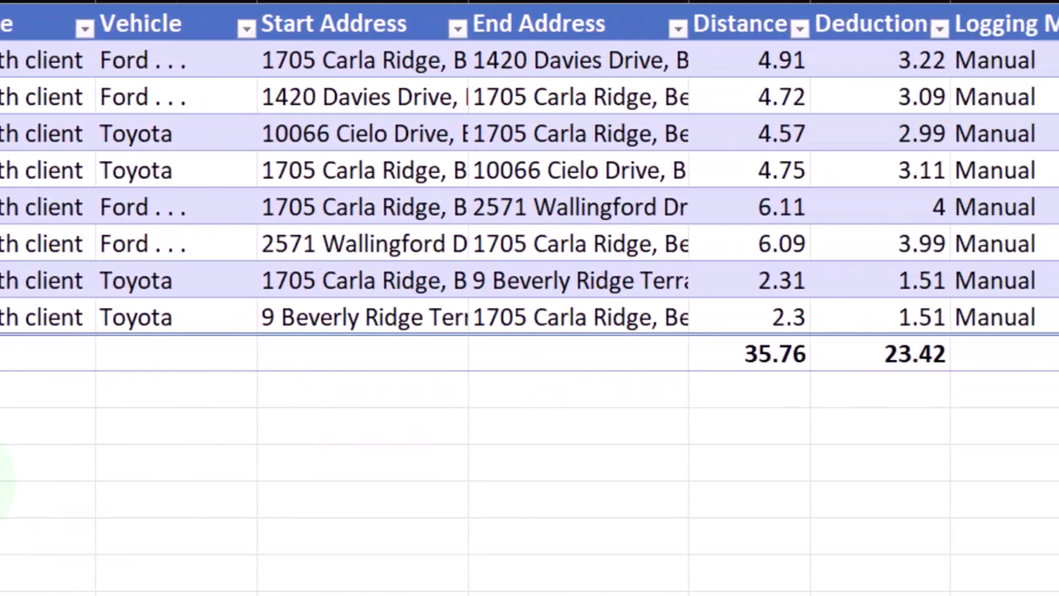
left_click(752, 435)
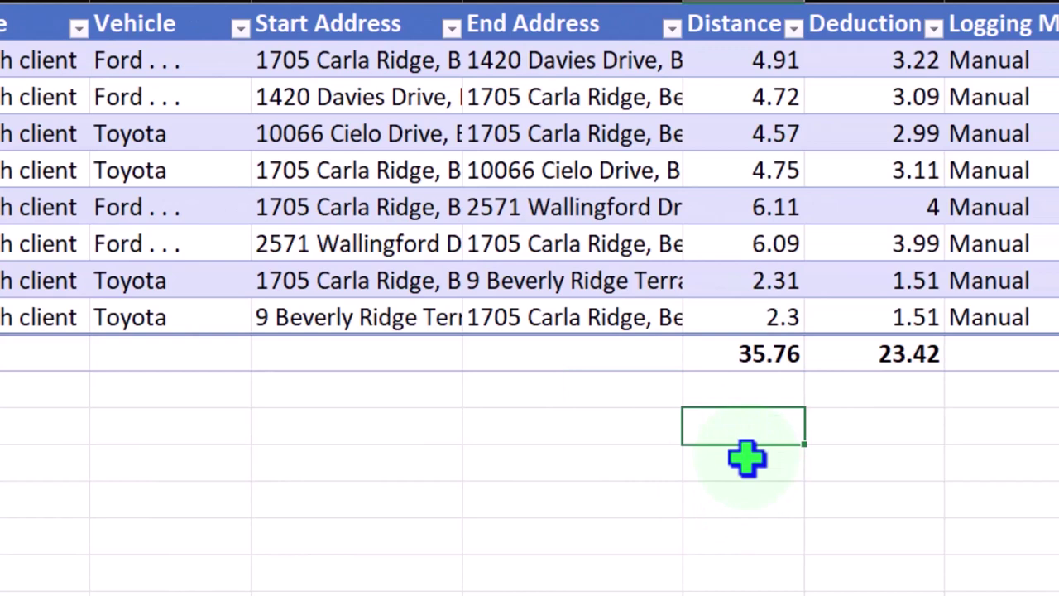
Switch the Date filter from May to June, leaving business trips in rows 10, 11, 14, 15
left_click(896, 394)
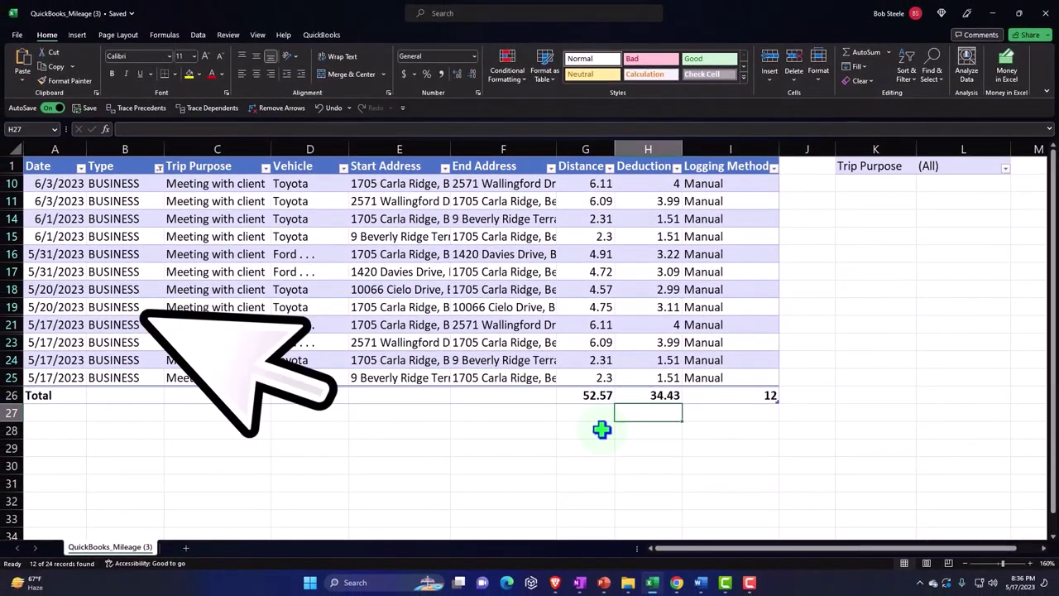
left_click(80, 168)
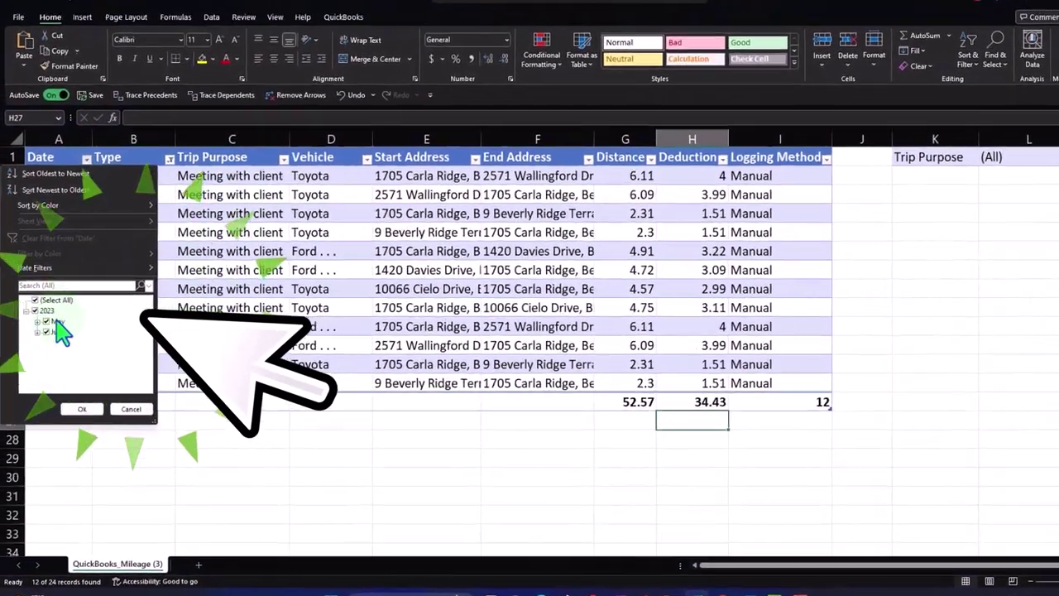
left_click(47, 321)
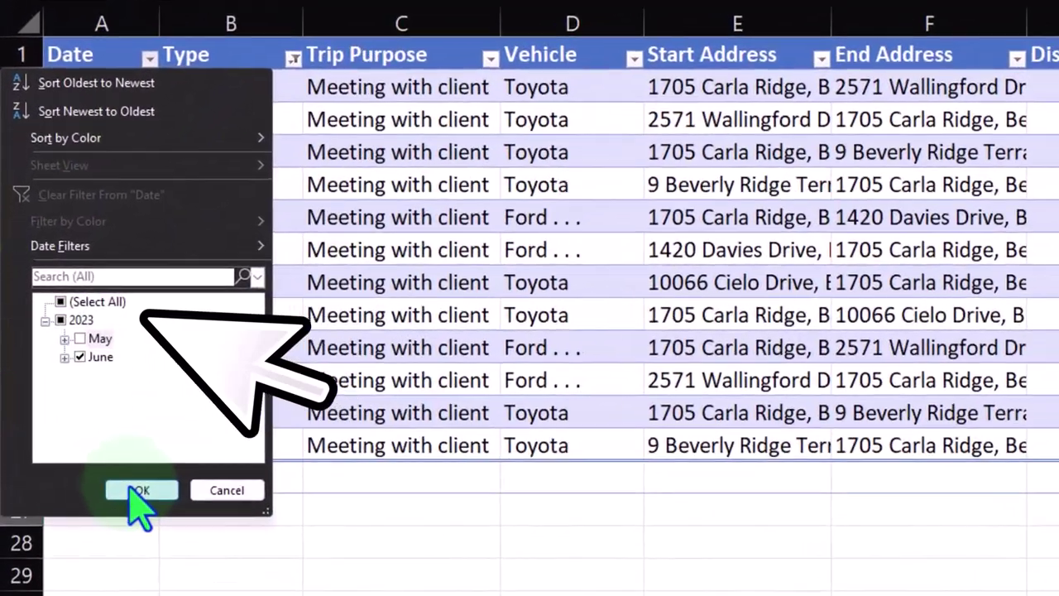
left_click(82, 409)
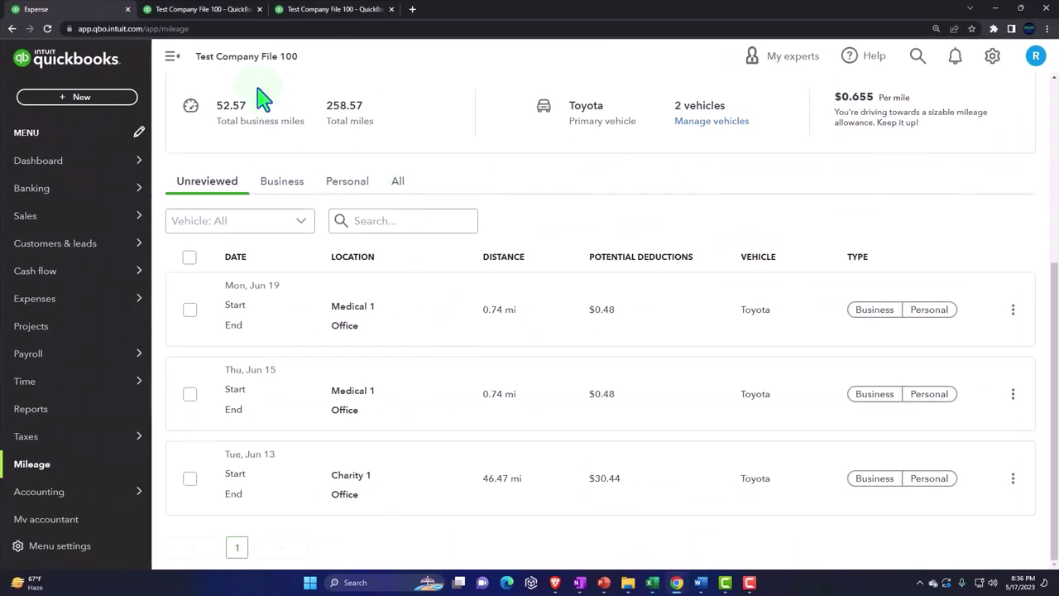
Rerun the Profit and Loss report for 06/01/2023 to 06/30/2023
left_click(307, 10)
scroll(463, 273, "up", 4)
scroll(466, 319, "up", 2)
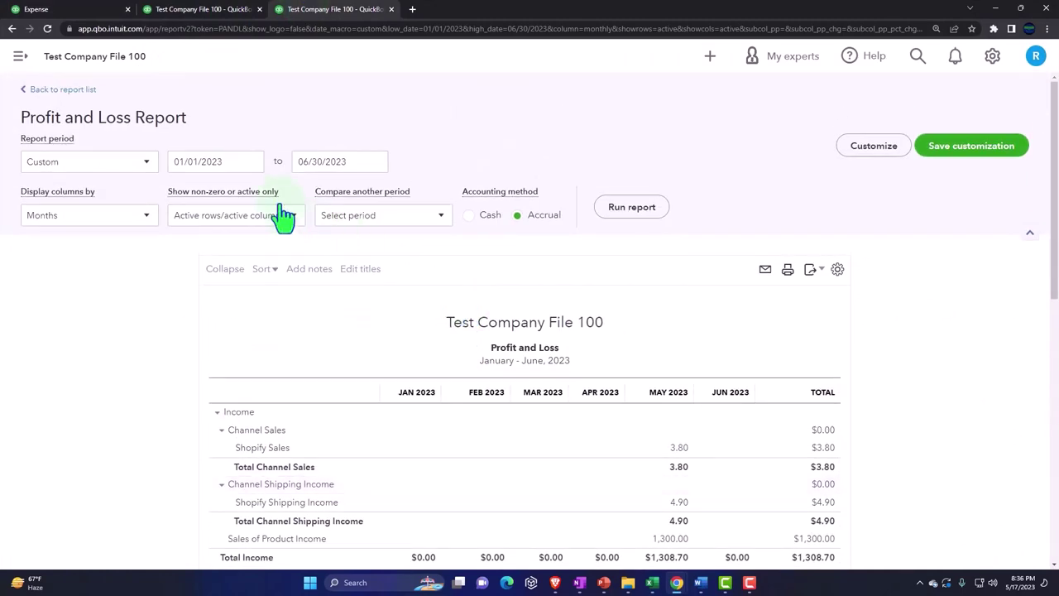
left_click(235, 163)
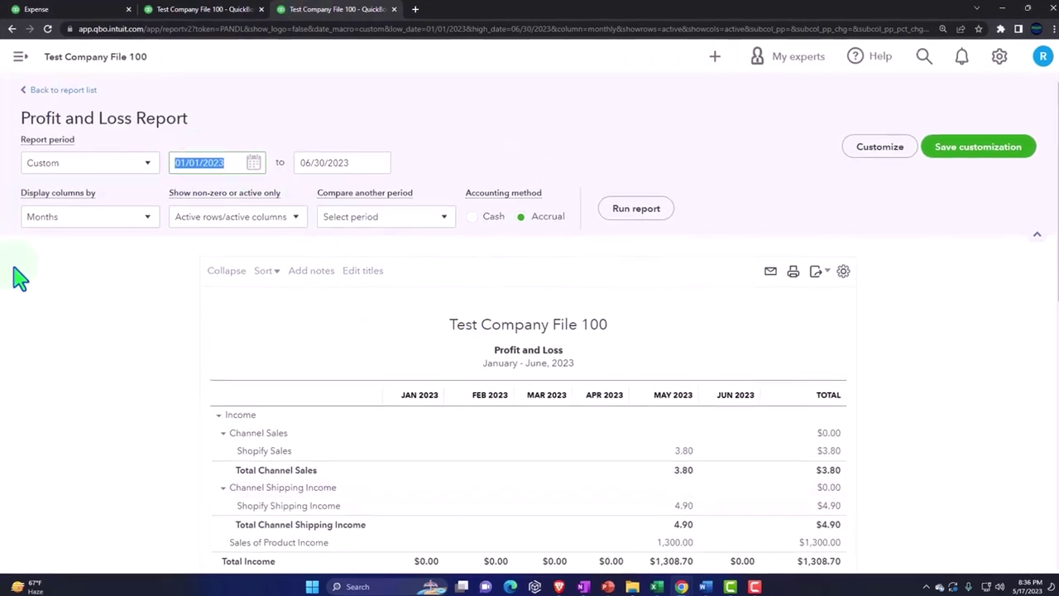
type("06/01/2023")
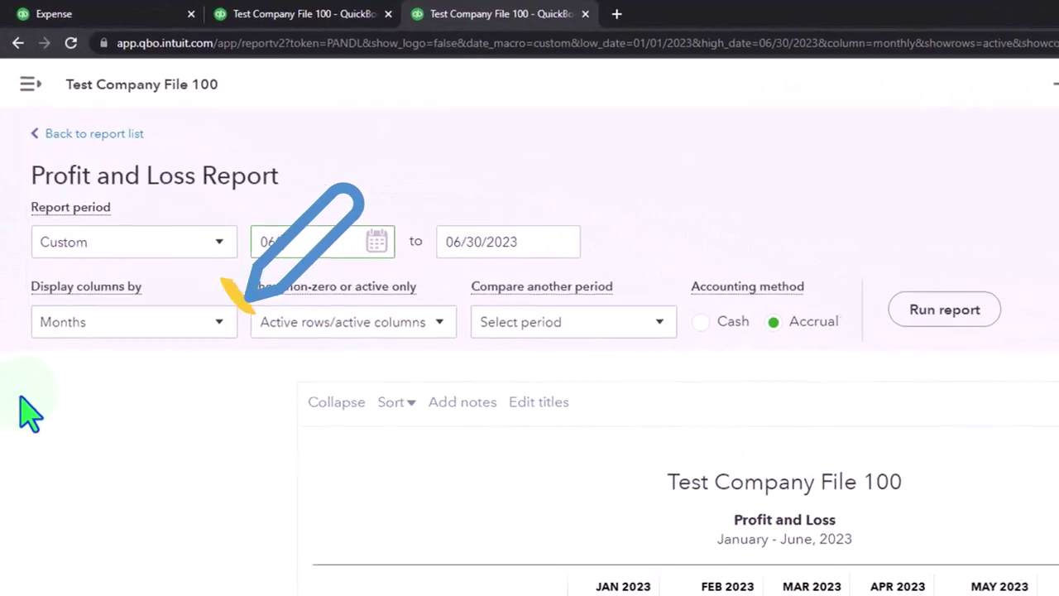
key("Tab")
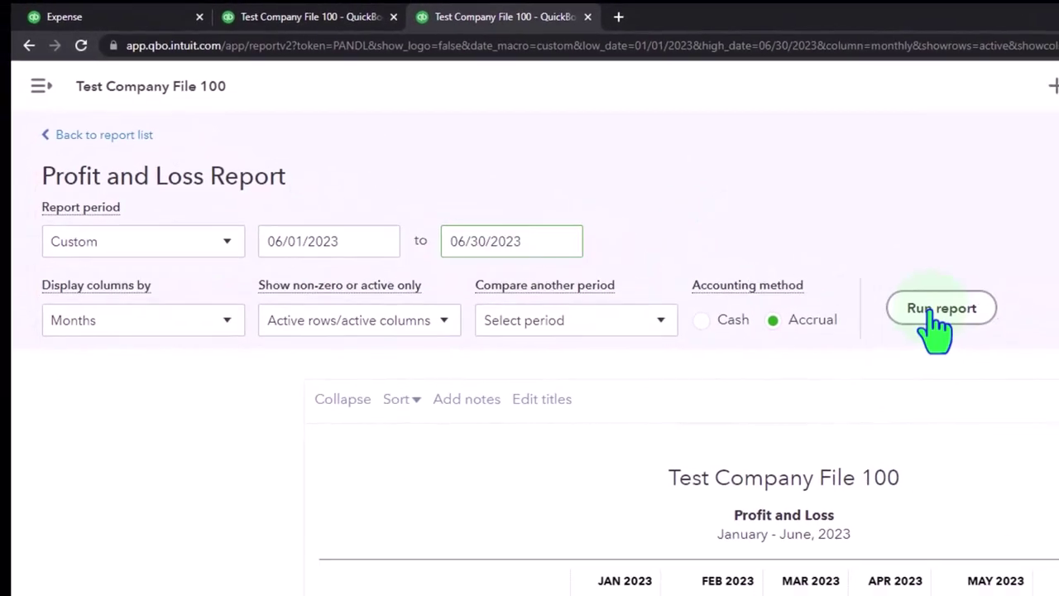
left_click(988, 324)
scroll(994, 463, "down", 3)
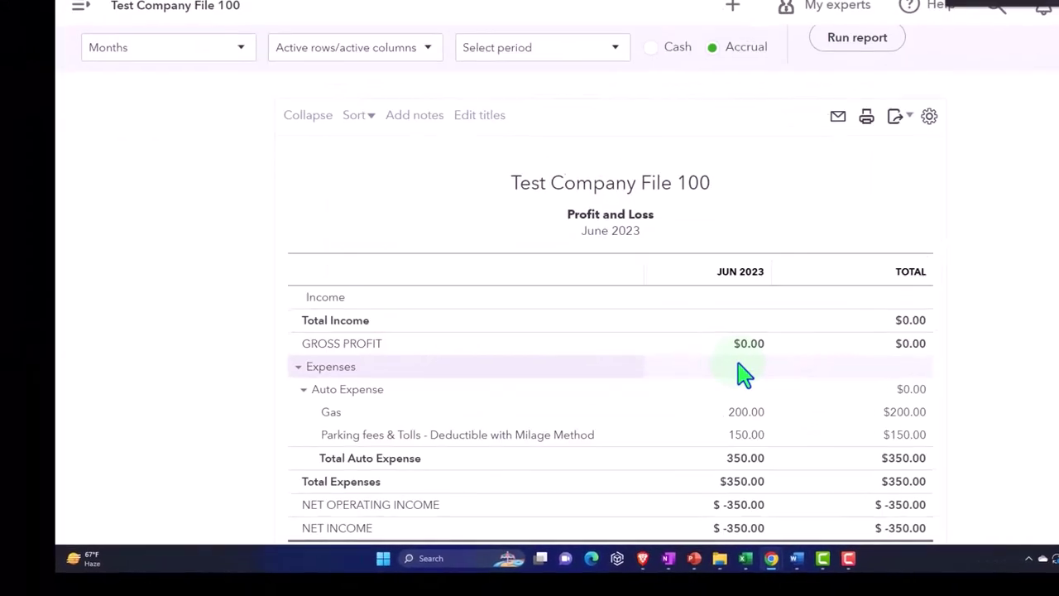
Display the June P&L columns by Classes, then briefly check the Excel mileage sheet
left_click(241, 47)
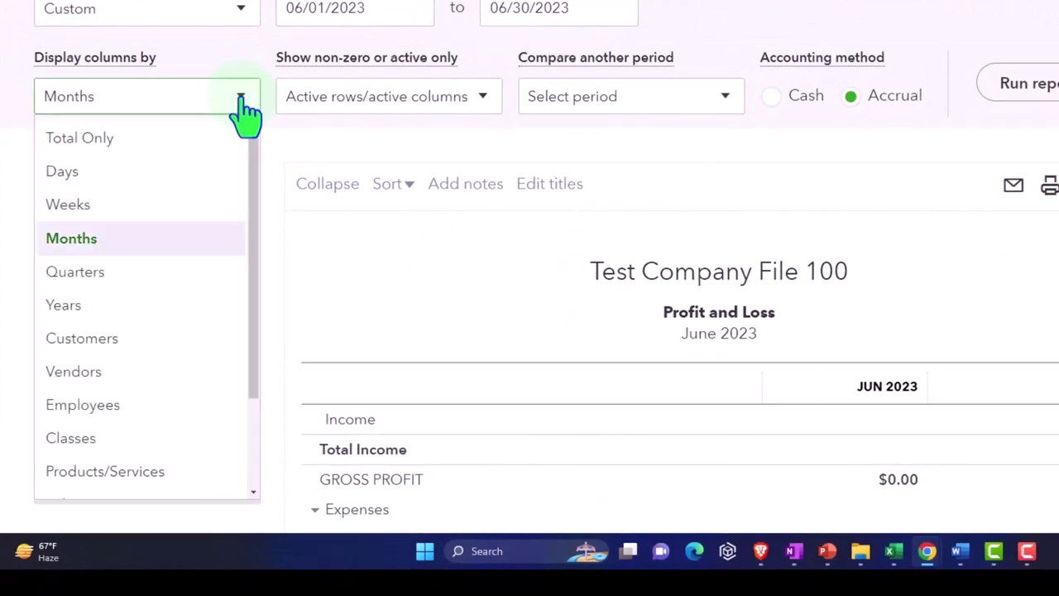
left_click(136, 438)
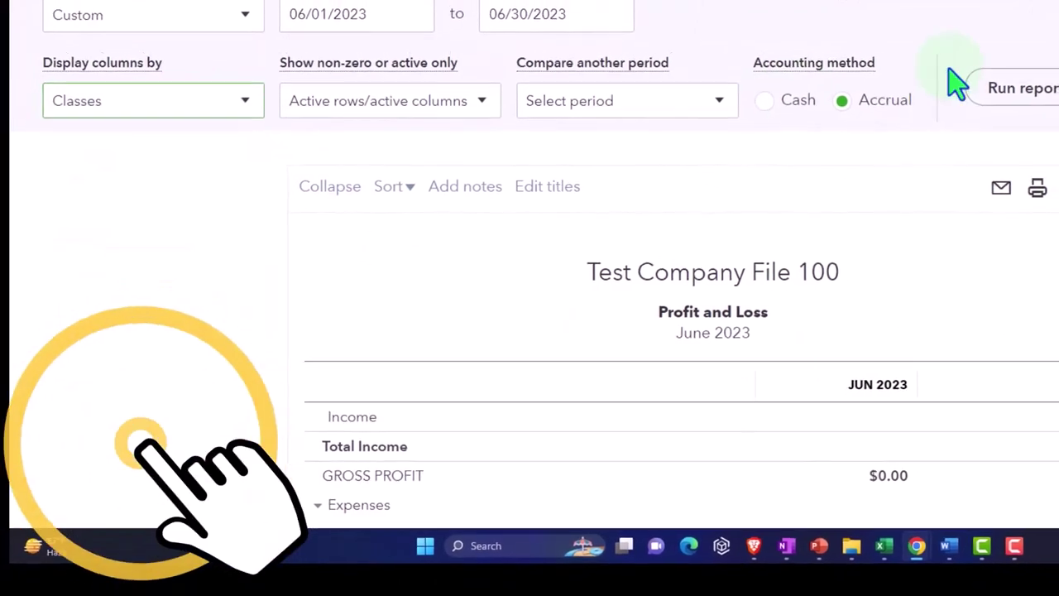
left_click(993, 88)
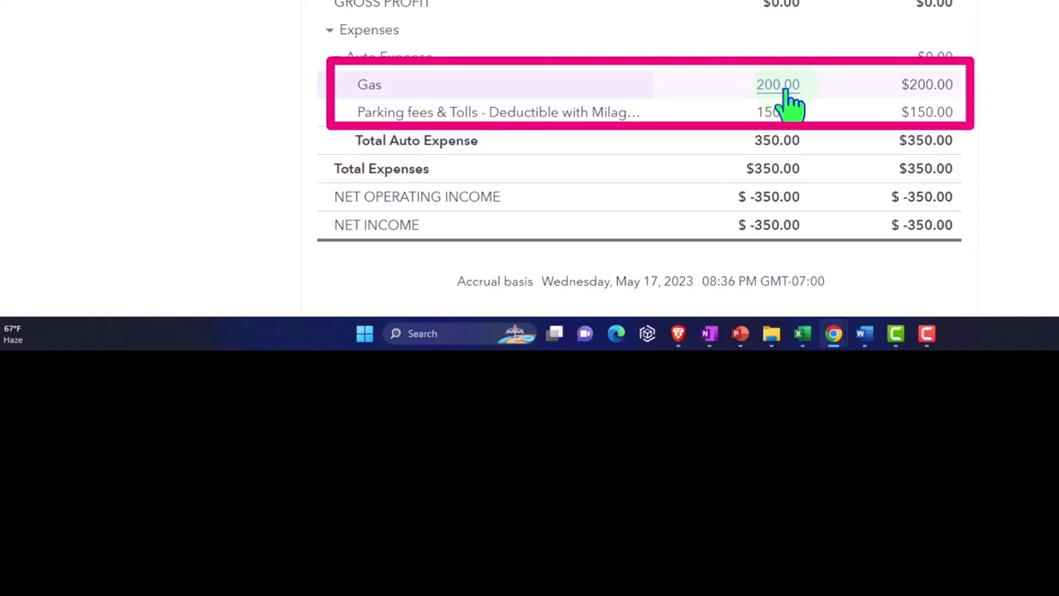
left_click(802, 334)
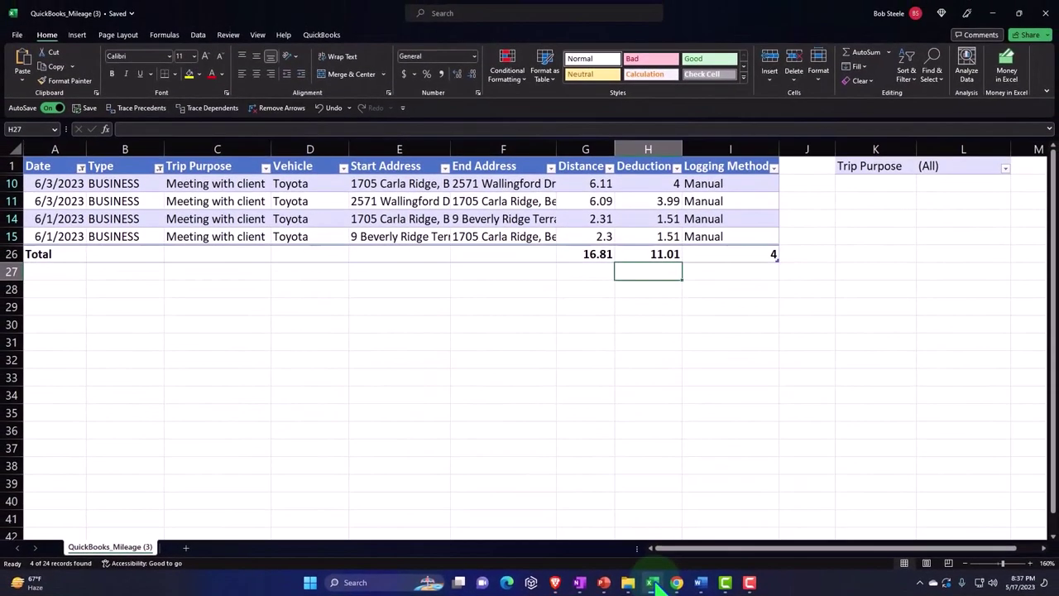
left_click(700, 509)
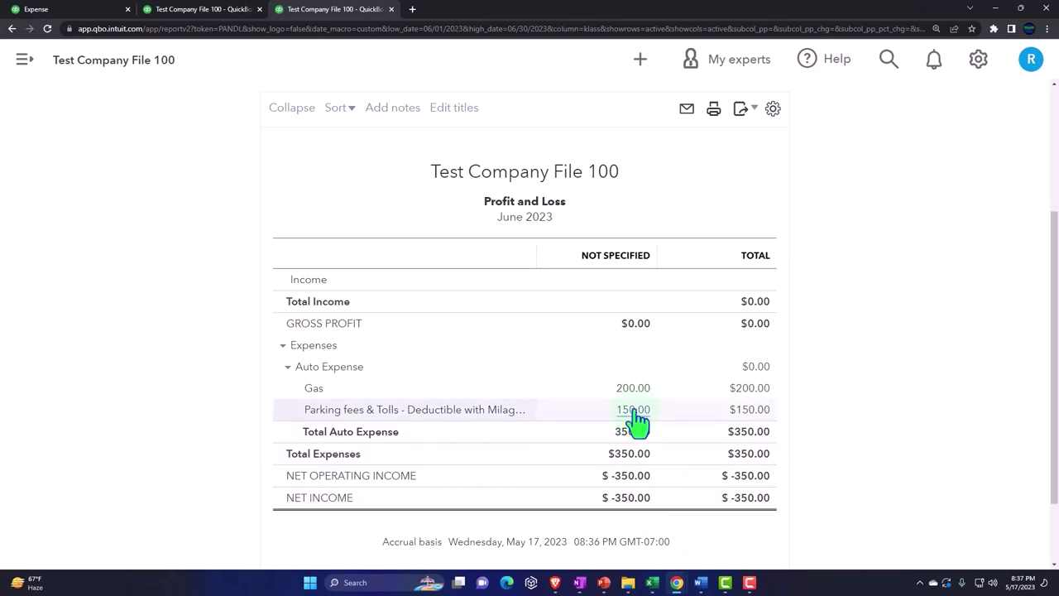
Open Calculator in always-on-top mode, enter the Gas amount 200, and move it aside
left_click(379, 583)
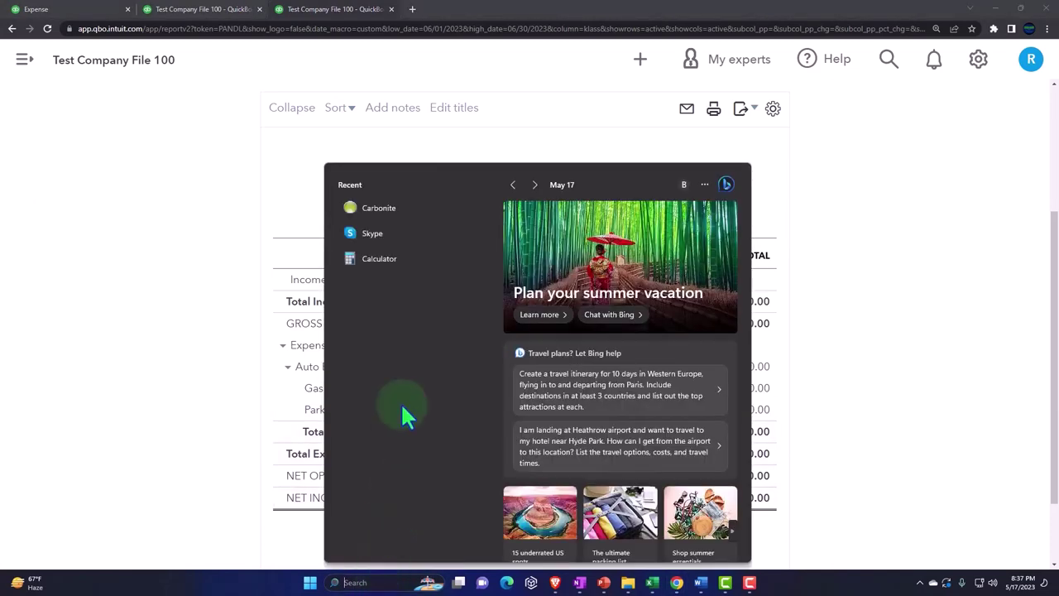
left_click(380, 258)
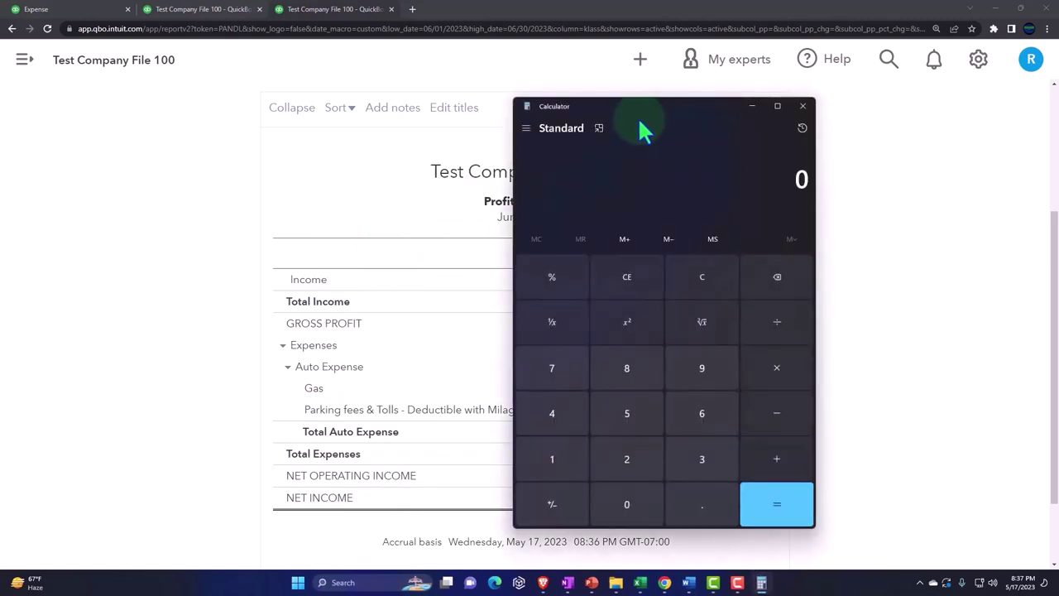
left_click(600, 129)
left_click_drag(855, 41, 861, 196)
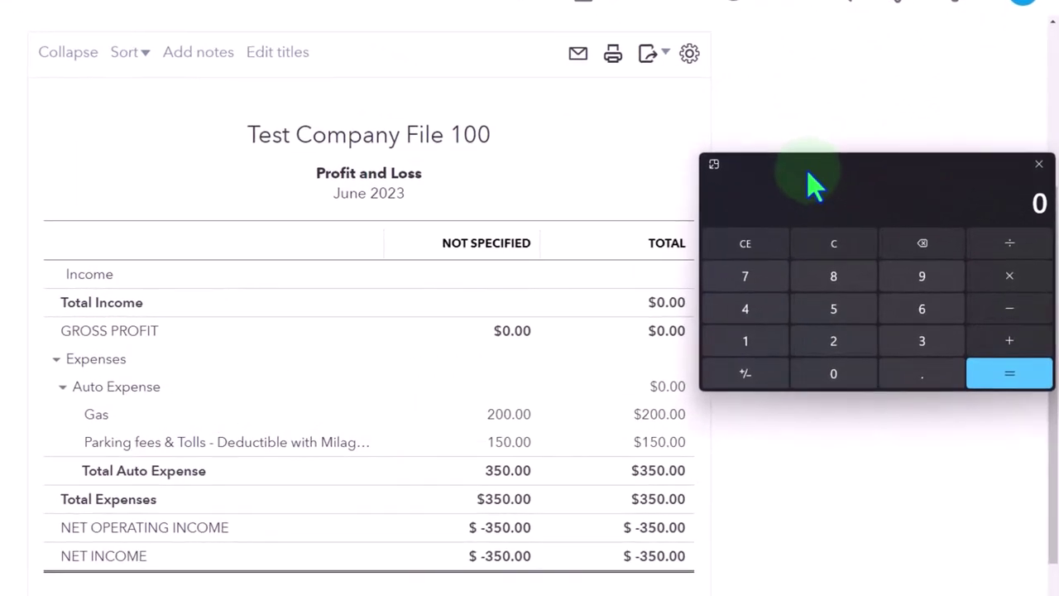
type("200")
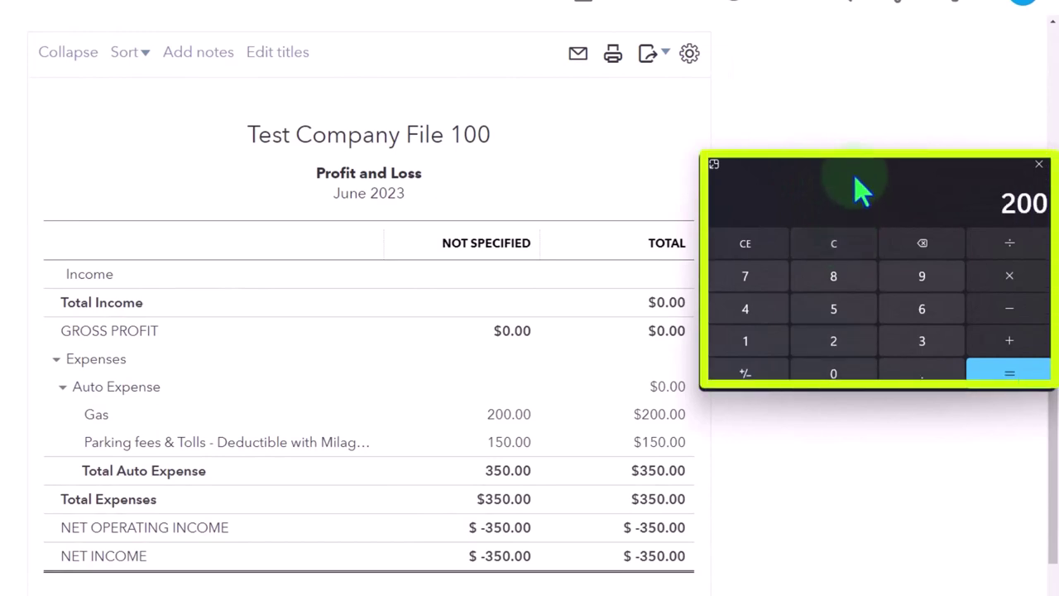
left_click_drag(858, 190, 1058, 211)
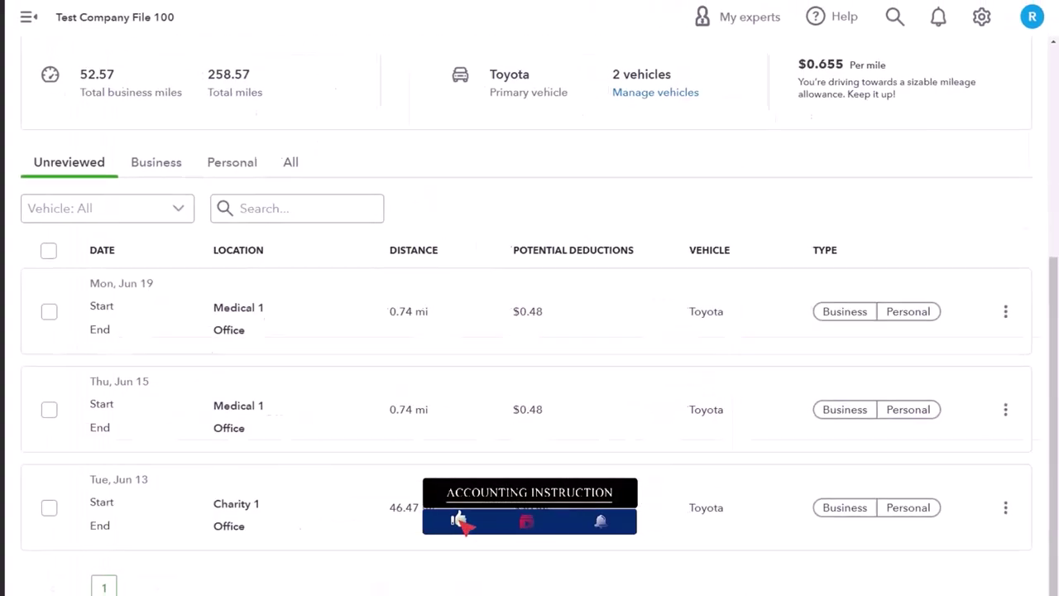
Start a new journal entry no. 23 dated 06/30/2023
left_click(95, 109)
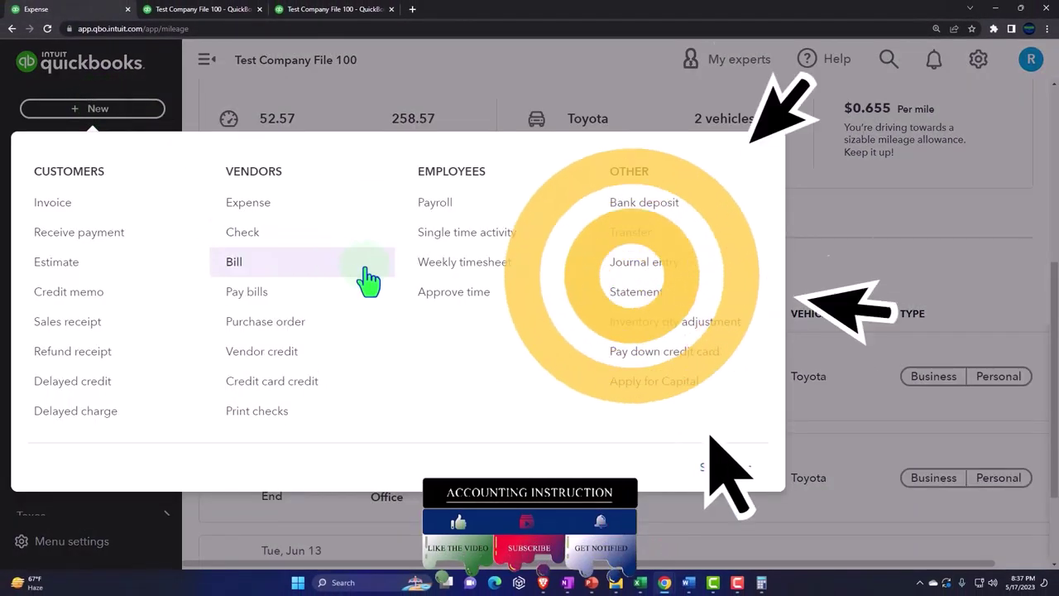
left_click(616, 267)
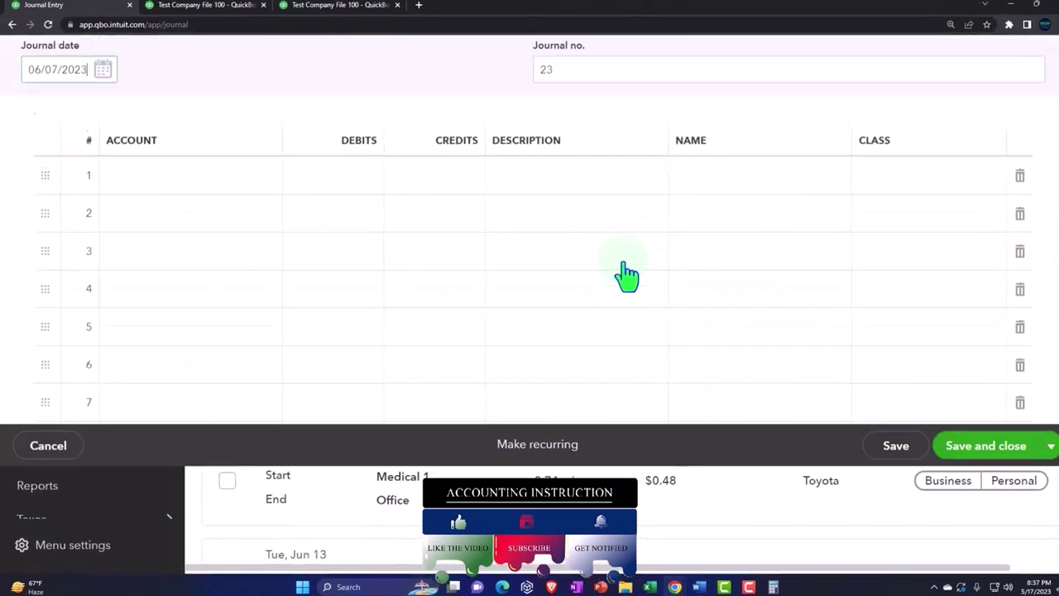
left_click(164, 106)
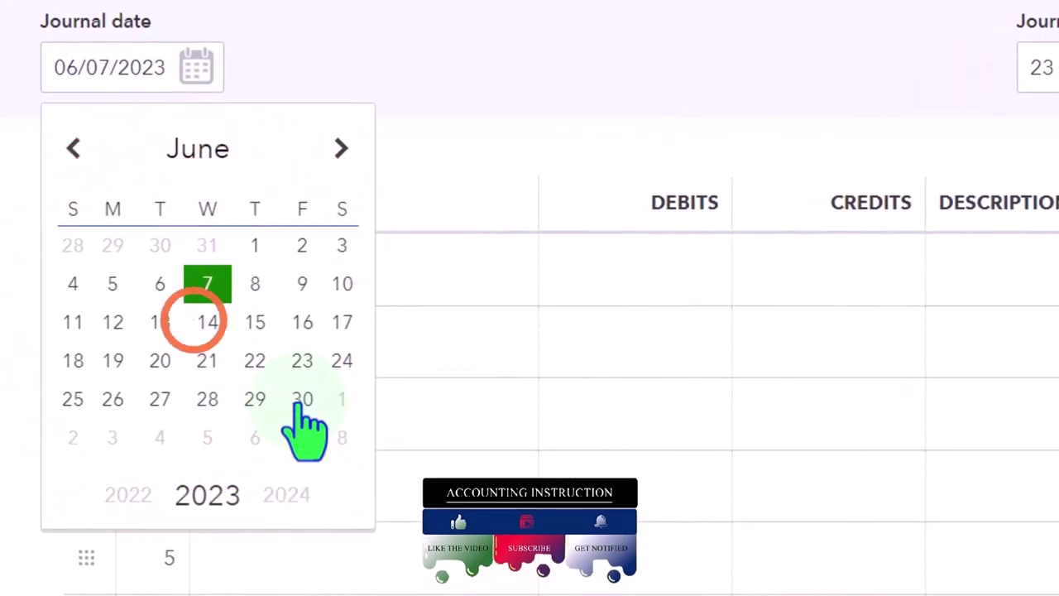
left_click(302, 401)
key("Tab")
key("Tab")
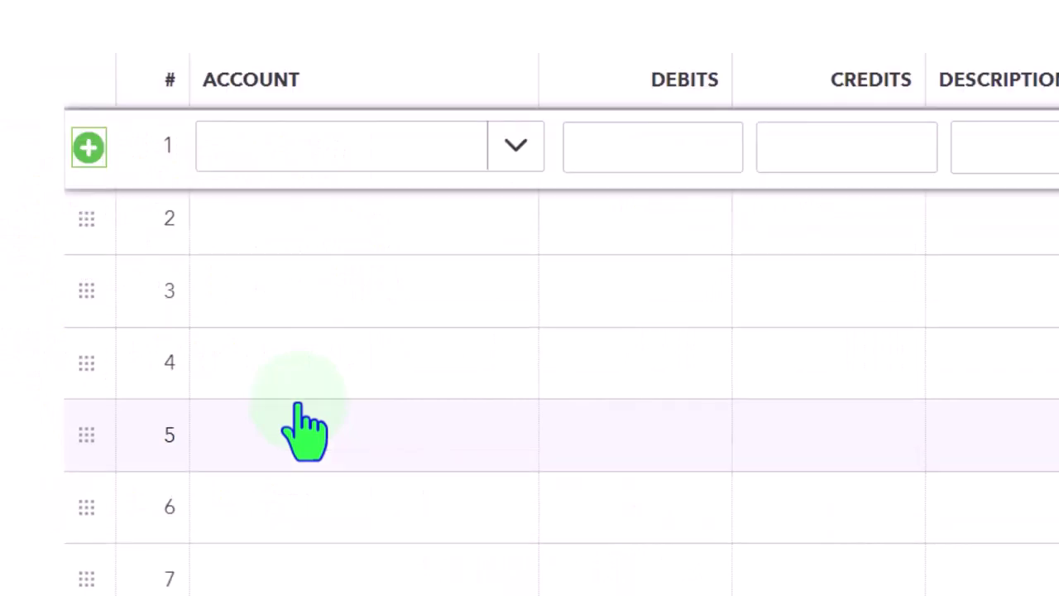
Enter line 1 with an Auto Expense account and a 200.00 debit
left_click(516, 149)
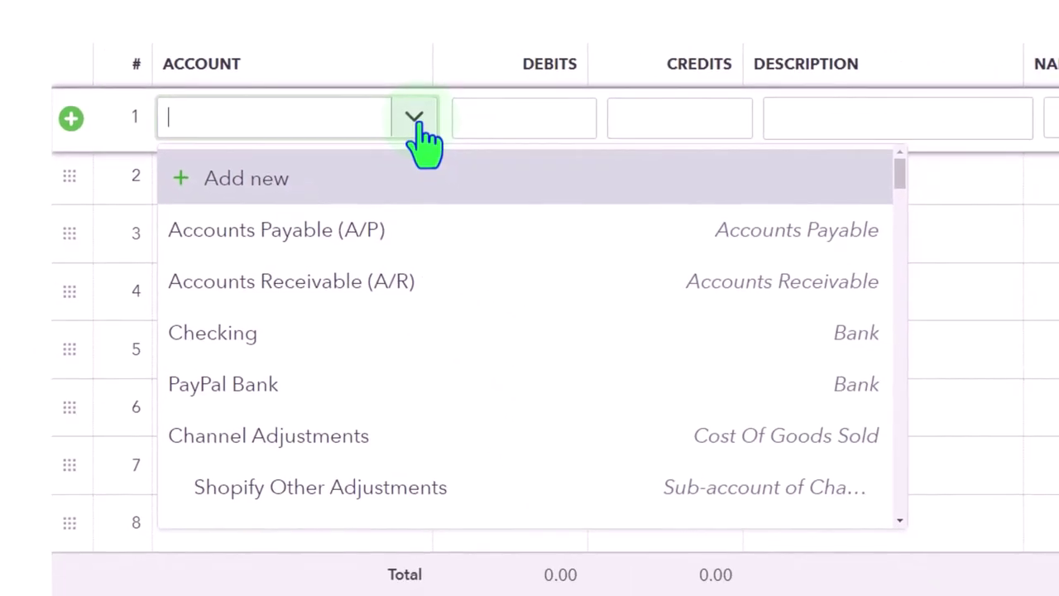
left_click(321, 124)
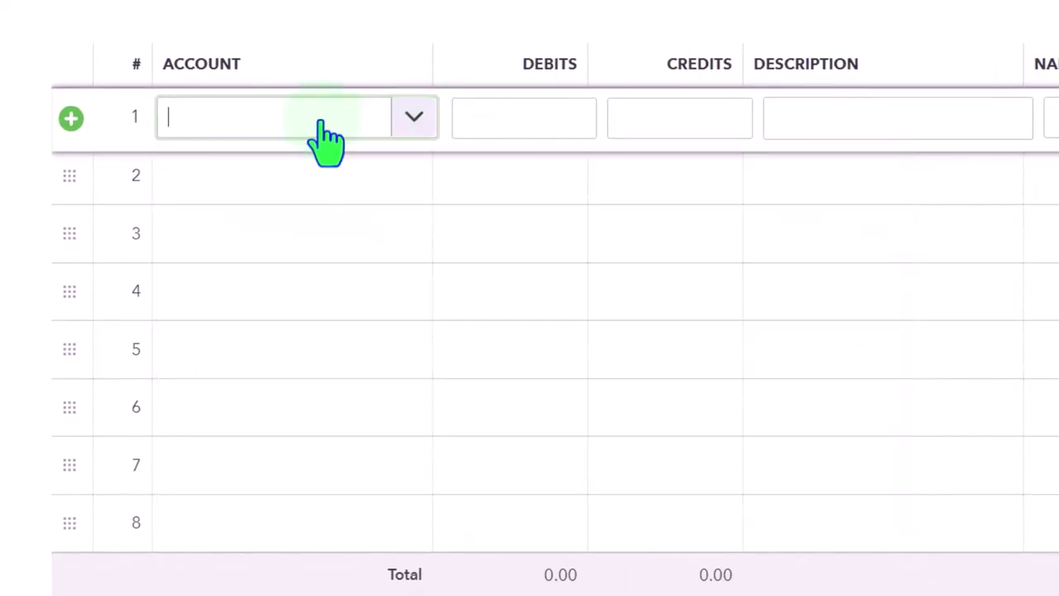
type("au")
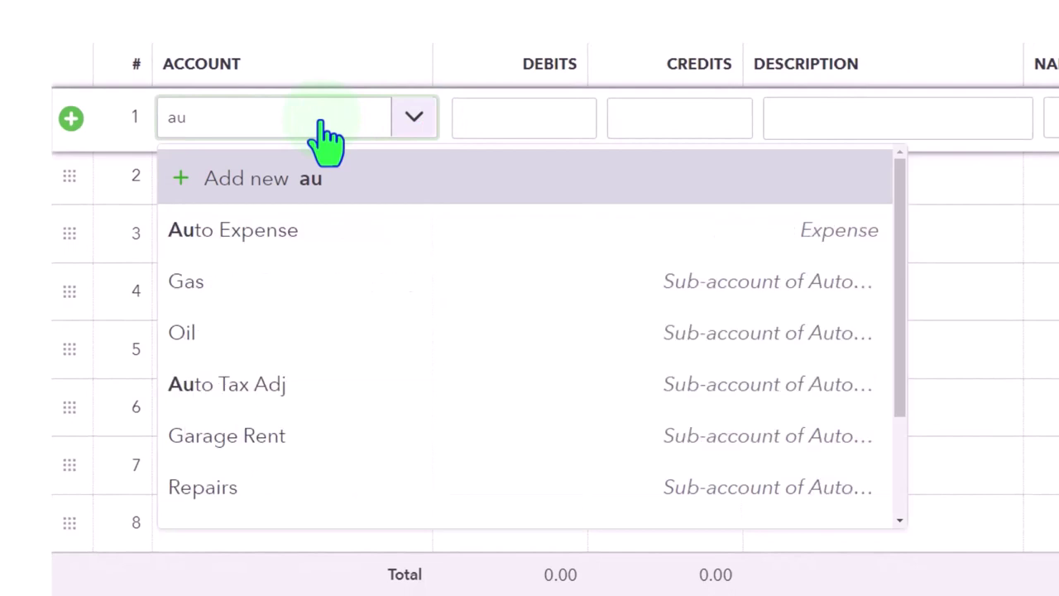
key("Down")
key("Tab")
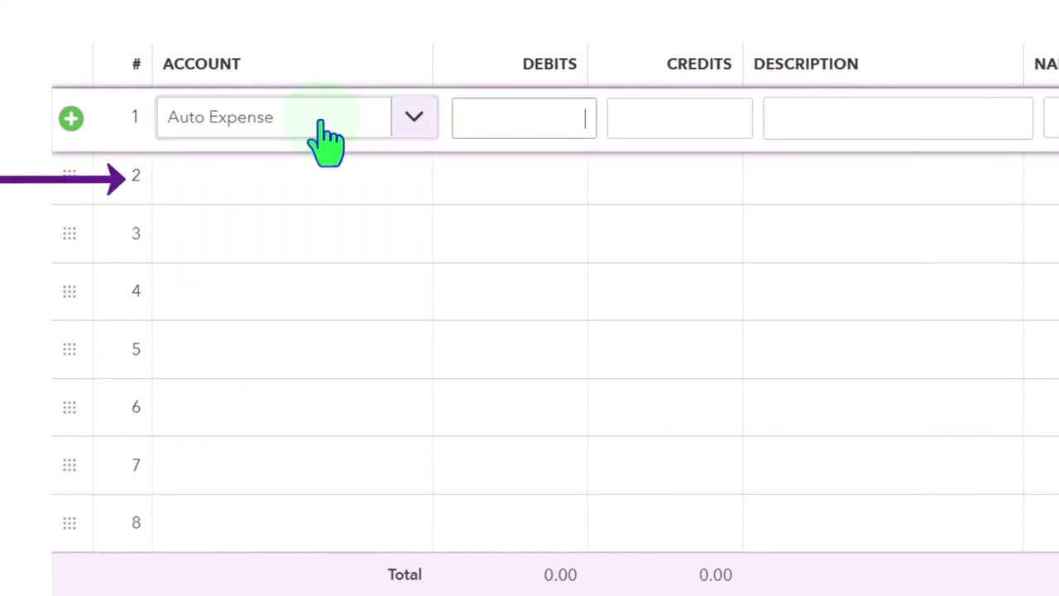
type("200")
key("Tab")
key("Tab")
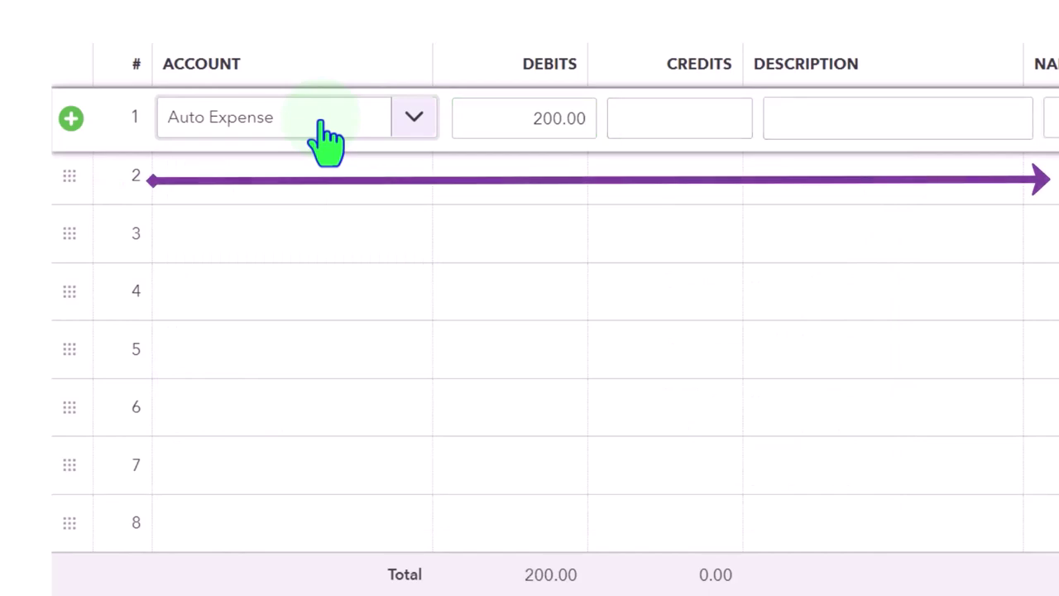
key("Tab")
Set both the credit and debit lines' accounts to Auto Expense:Auto Tax Adj
type("a")
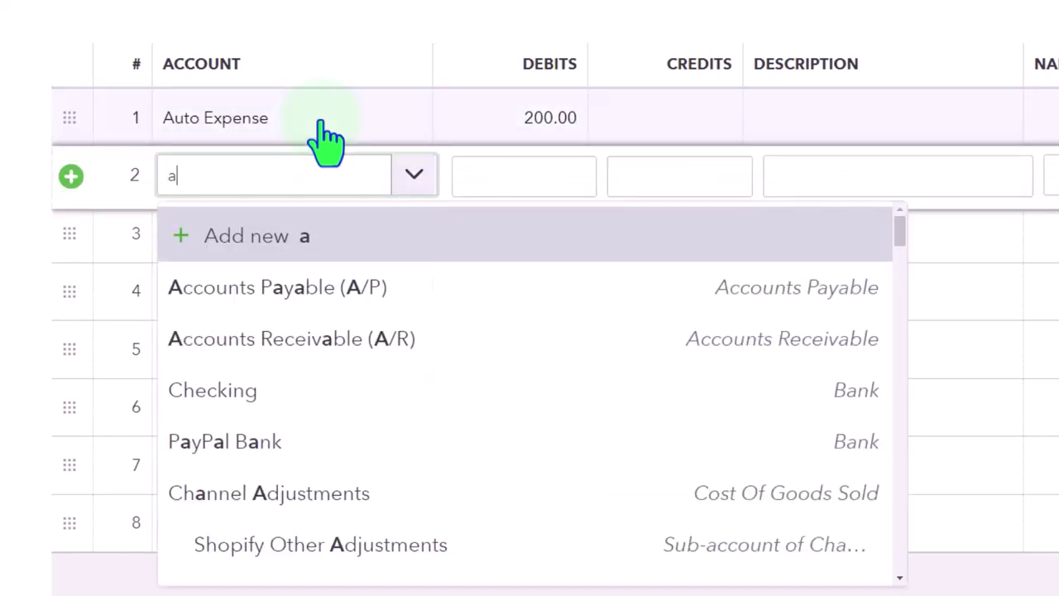
type("u")
key("BackSpace")
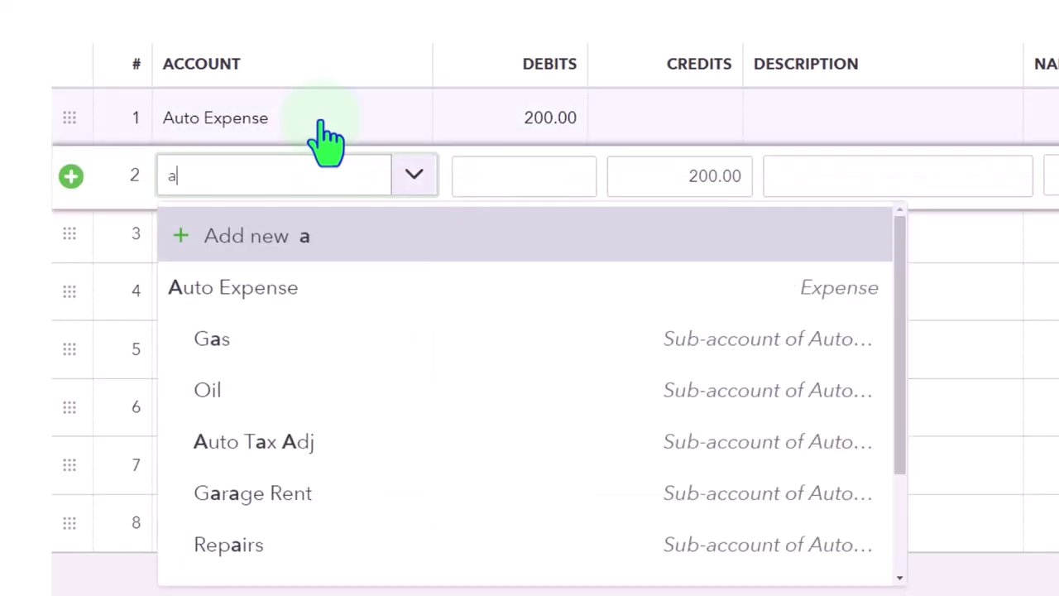
type("u")
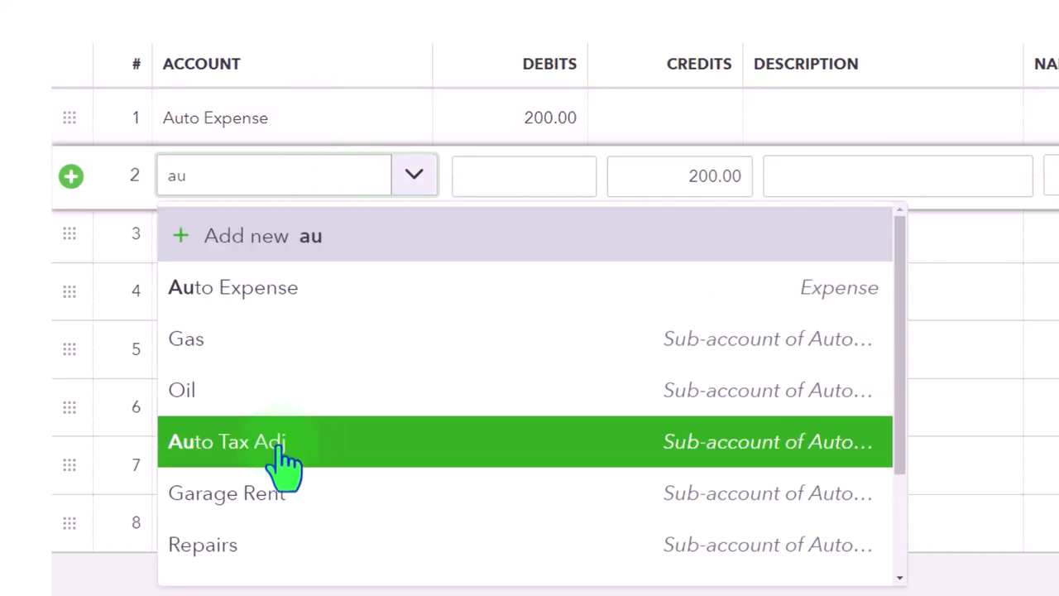
left_click(281, 443)
left_click(290, 122)
left_click(287, 121)
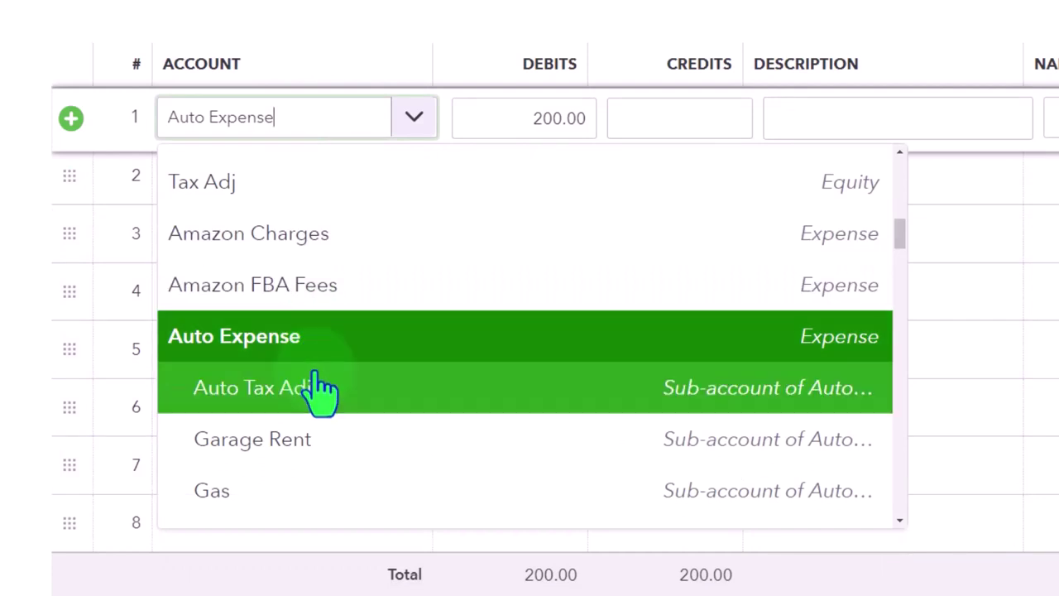
left_click(320, 389)
key("Tab")
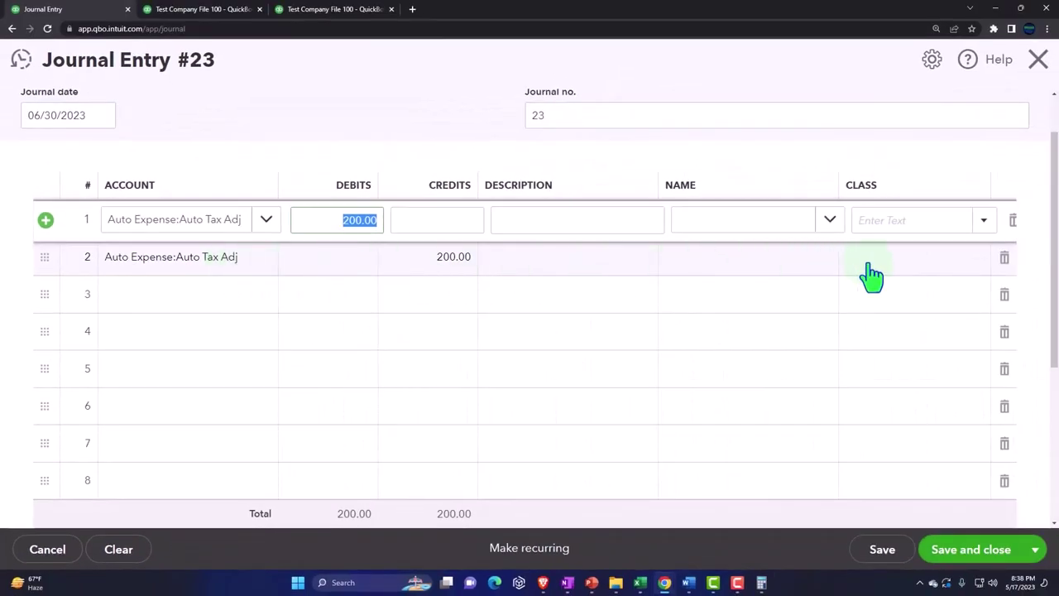
Assign the Tax Adj class to journal entry #23's 200.00 debit line and save the entry
left_click(894, 259)
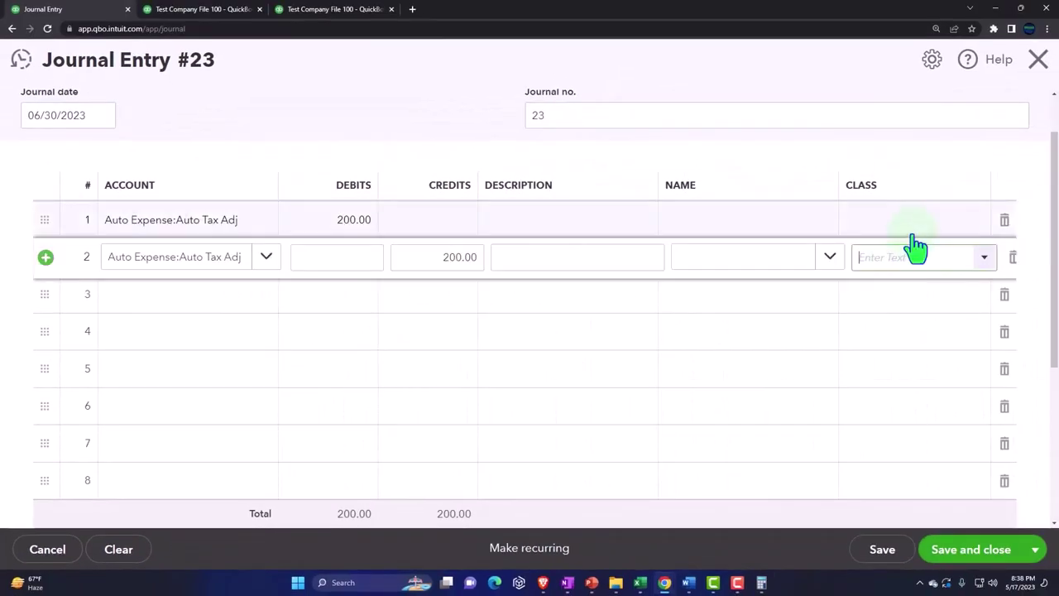
left_click(905, 221)
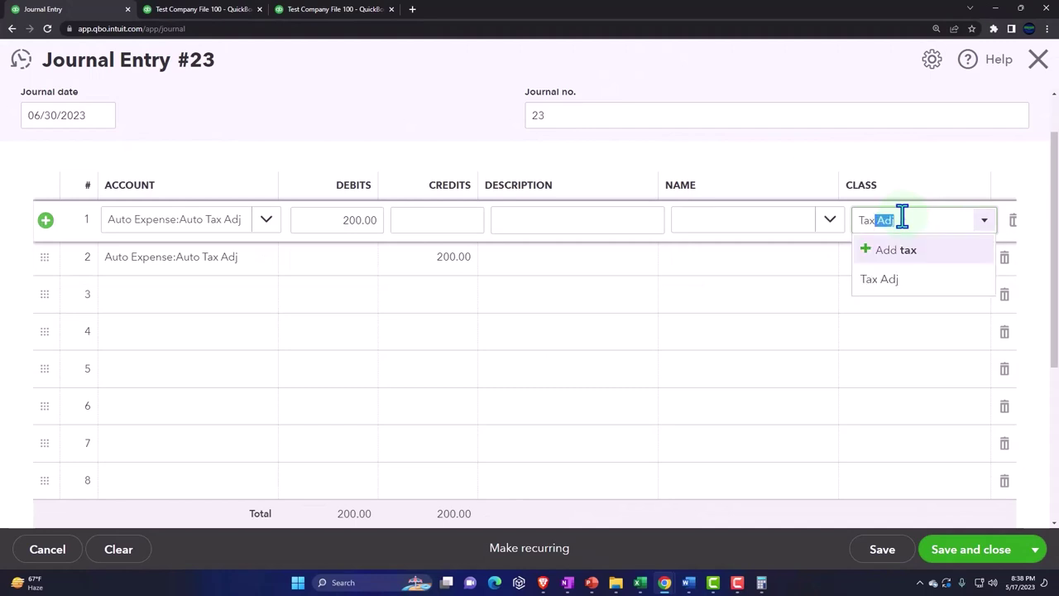
key("Down")
key("Return")
key("Tab")
key("Tab")
key("Tab")
key("Tab")
key("Tab")
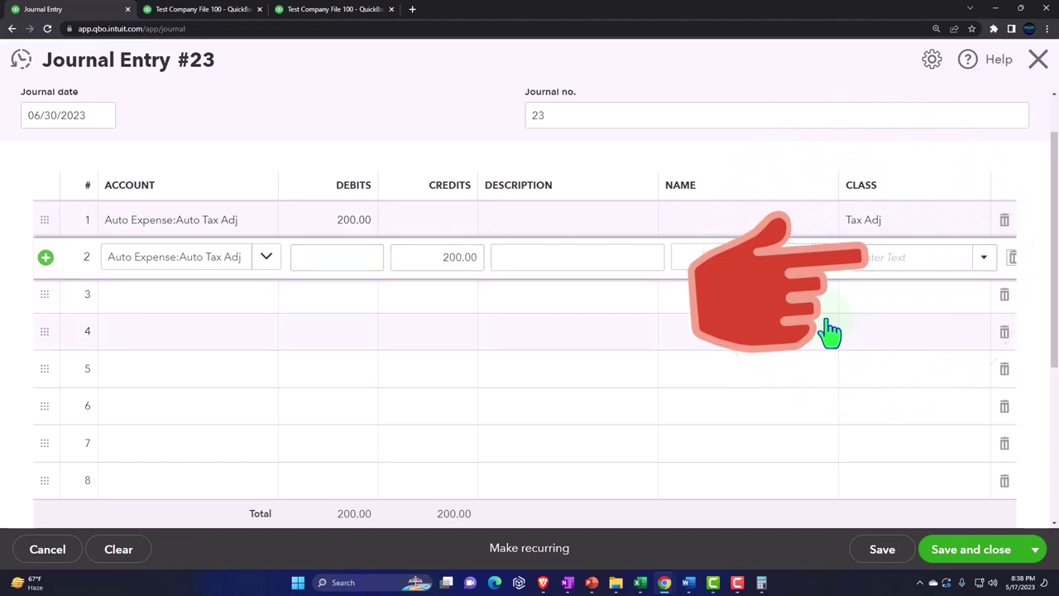
key("Tab")
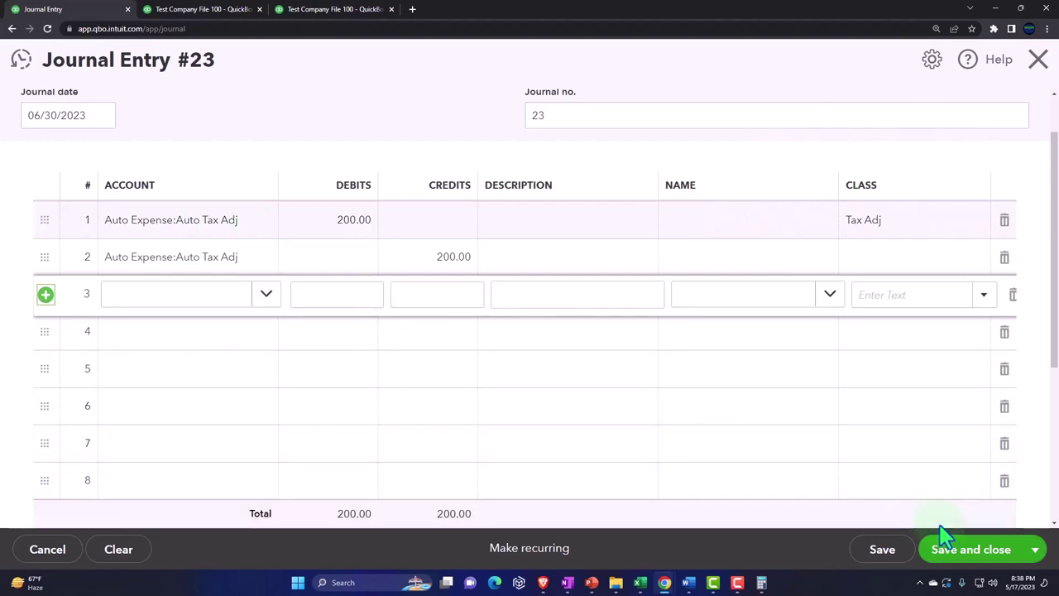
left_click(957, 557)
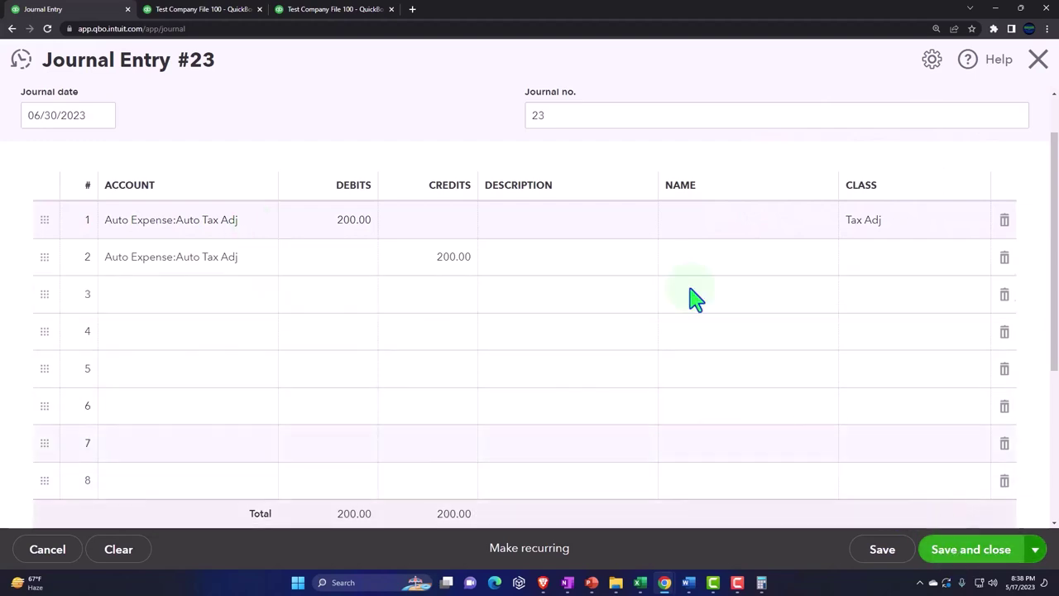
Rerun the June 2023 Profit and Loss, showing Auto Tax Adj at 200.00, then return to Excel
left_click(351, 9)
scroll(466, 371, "up", 3)
left_click(751, 251)
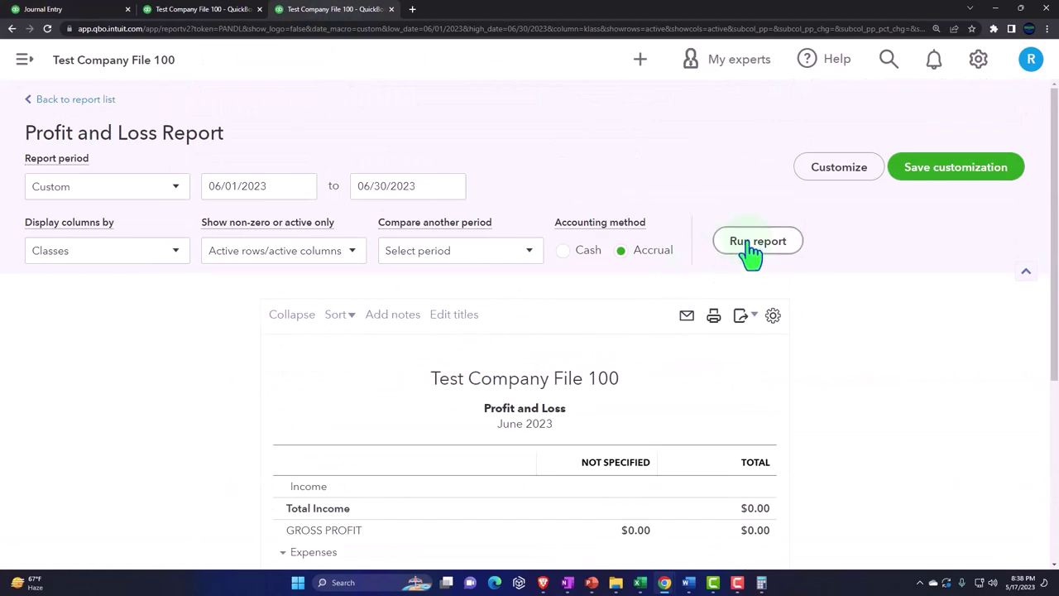
scroll(853, 317, "down", 3)
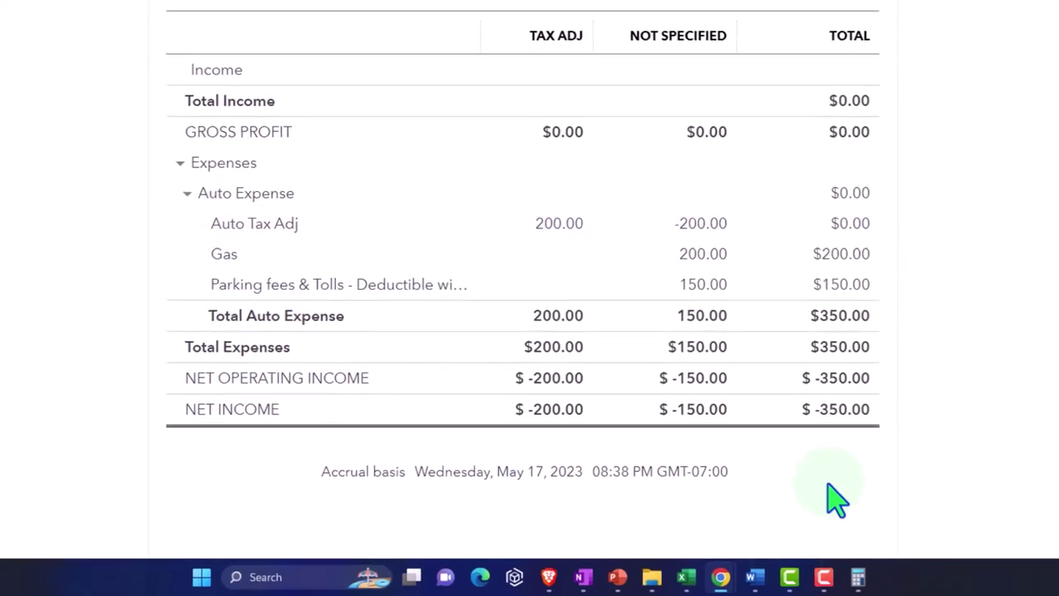
left_click(689, 577)
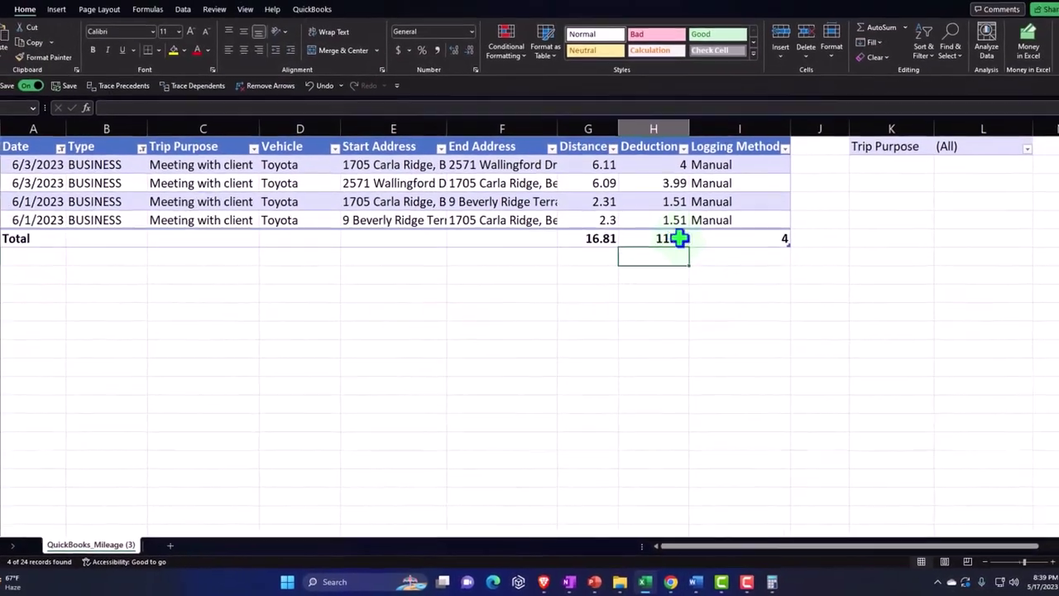
Place Calculator beside the mileage totals, clear it, and enter the 11.01 deduction
left_click(820, 579)
left_click_drag(764, 233, 742, 302)
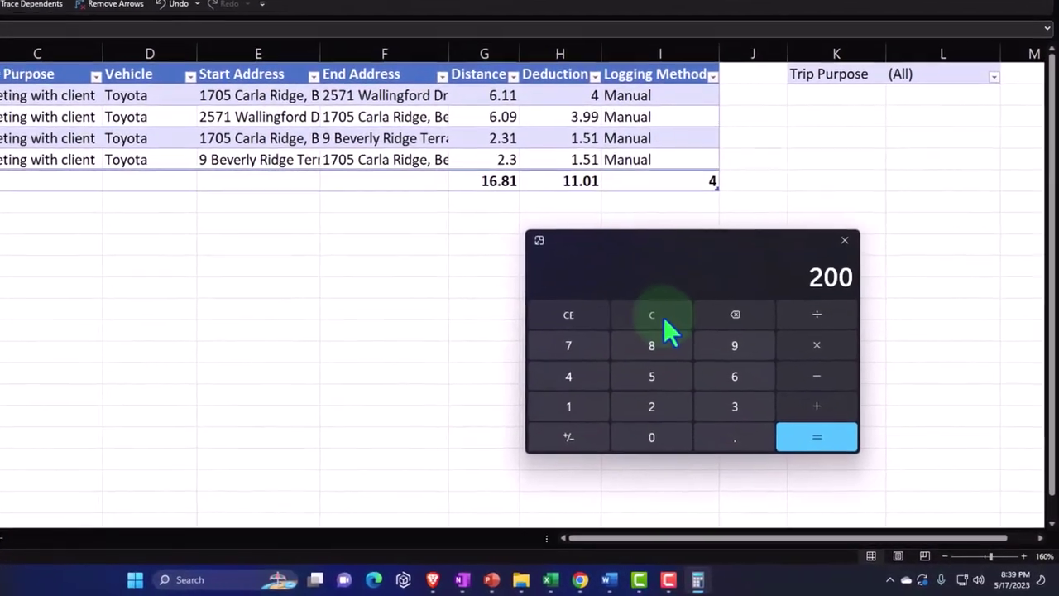
left_click(651, 315)
type("11.01")
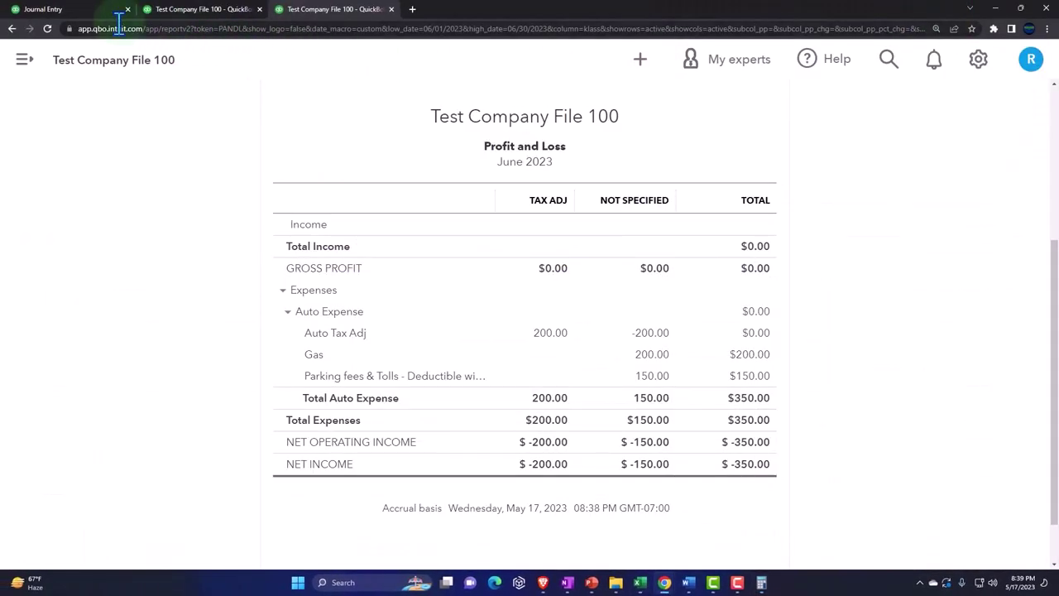
Set the Mileage page to a custom 06/01/2023–06/30/2023 range and compare it with Excel
left_click(99, 9)
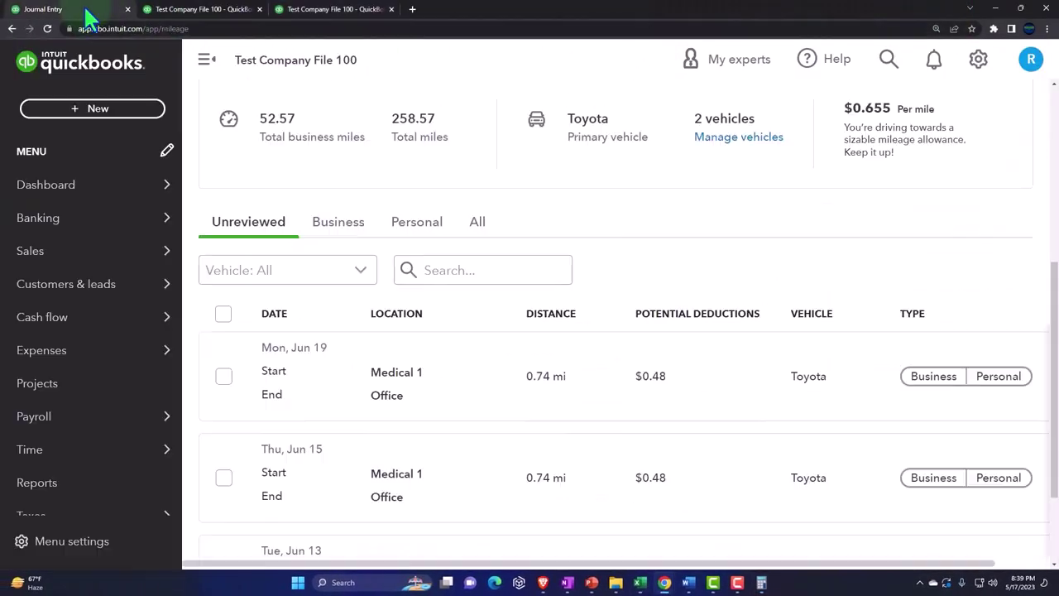
scroll(340, 322, "up", 3)
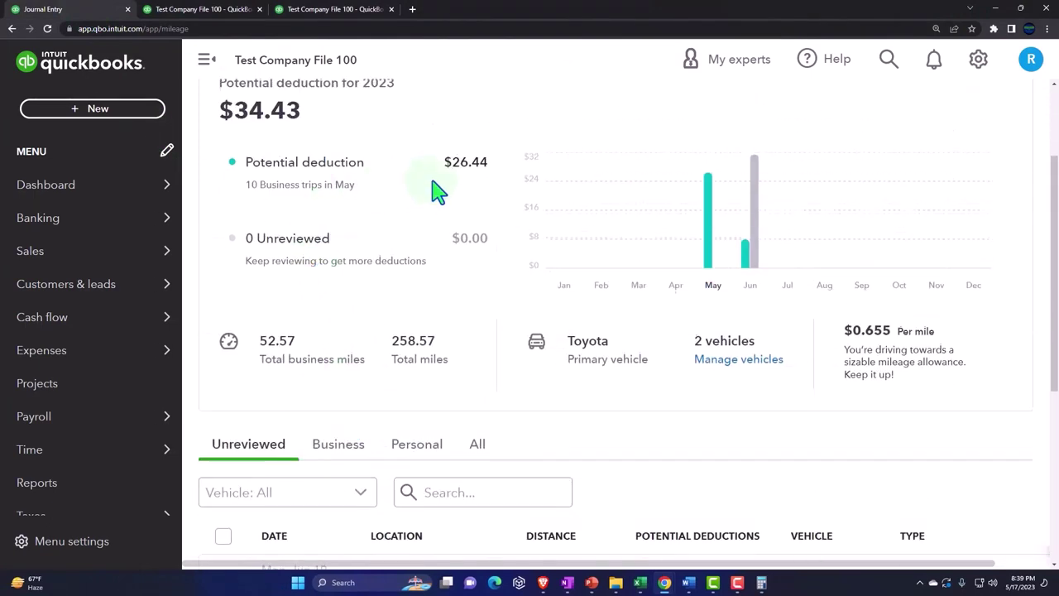
scroll(437, 190, "up", 2)
left_click(430, 129)
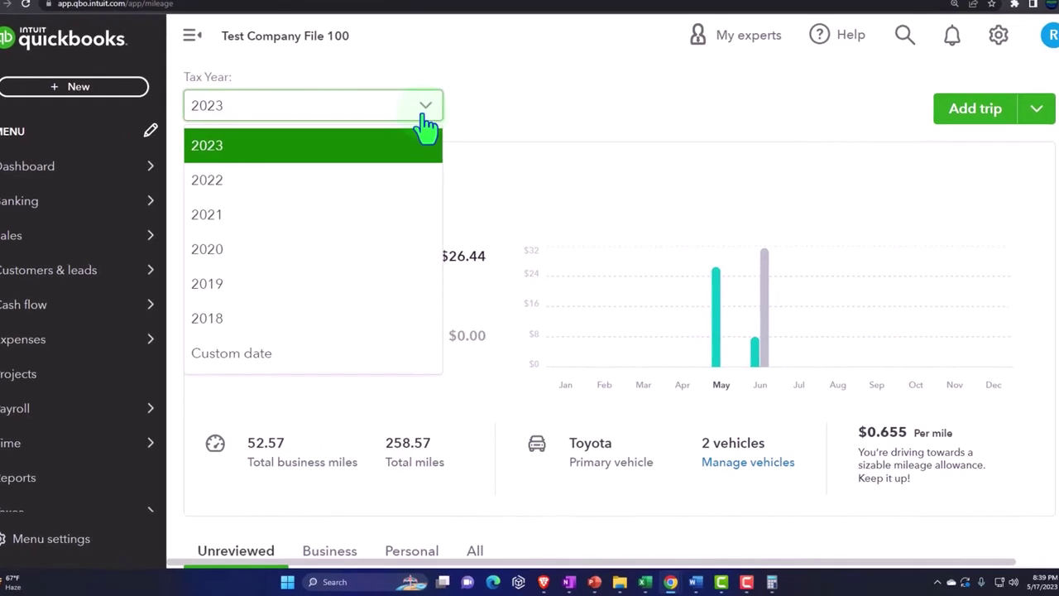
left_click(313, 331)
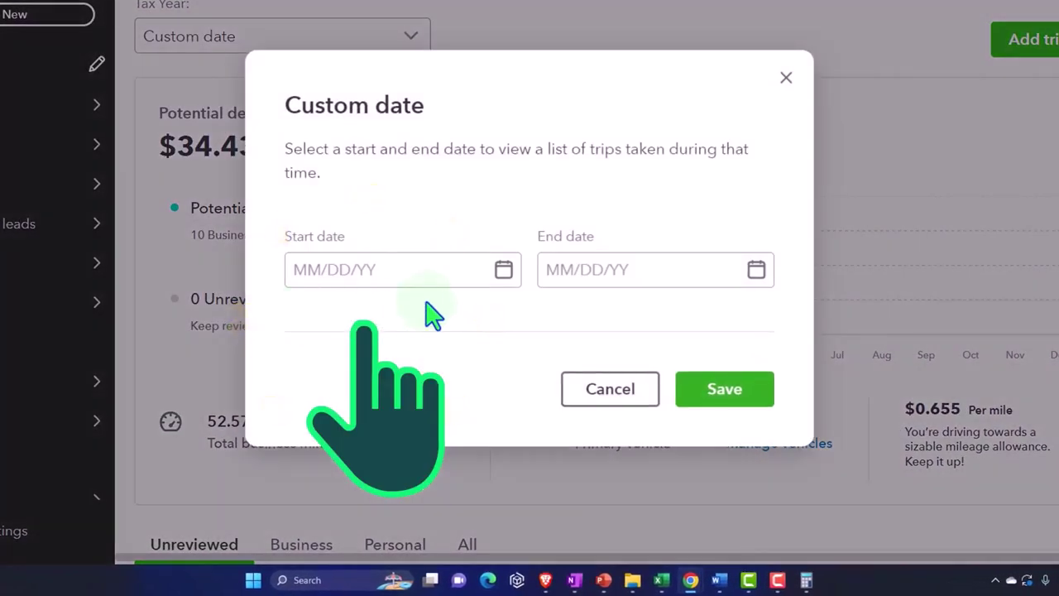
left_click(504, 270)
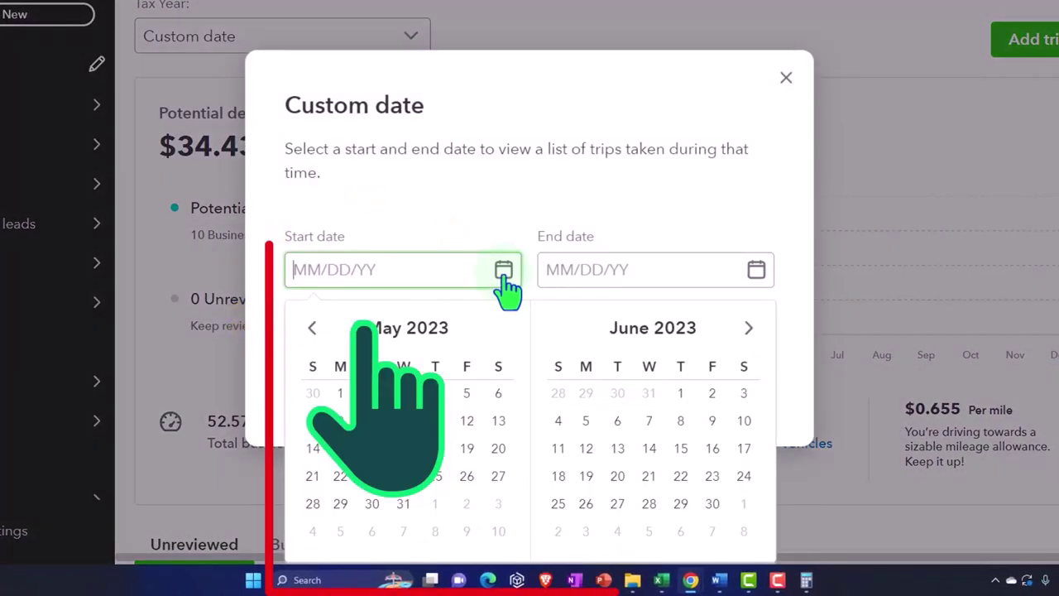
left_click(680, 393)
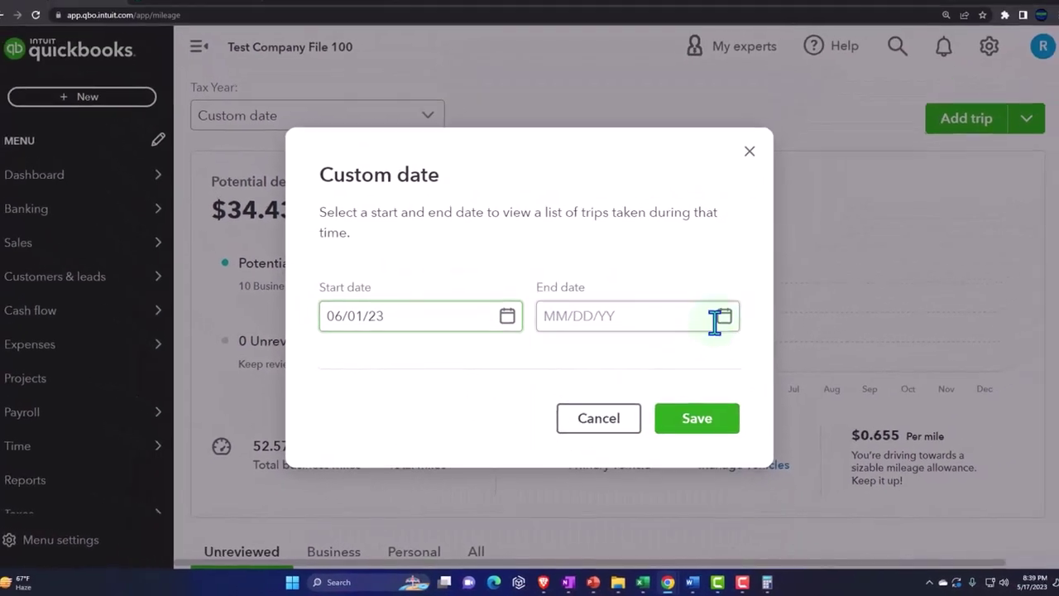
left_click(719, 319)
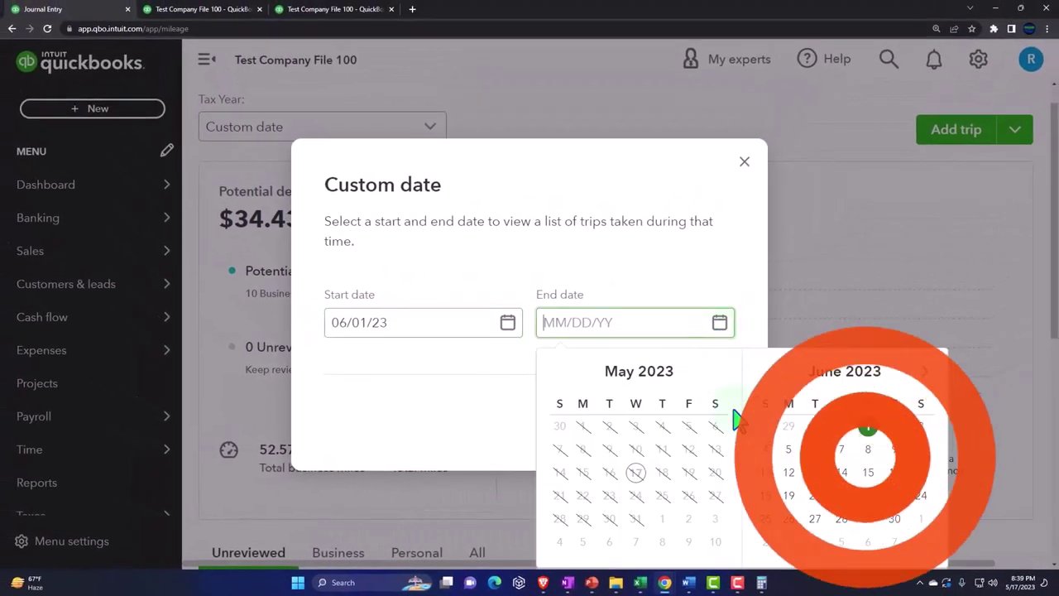
left_click(902, 517)
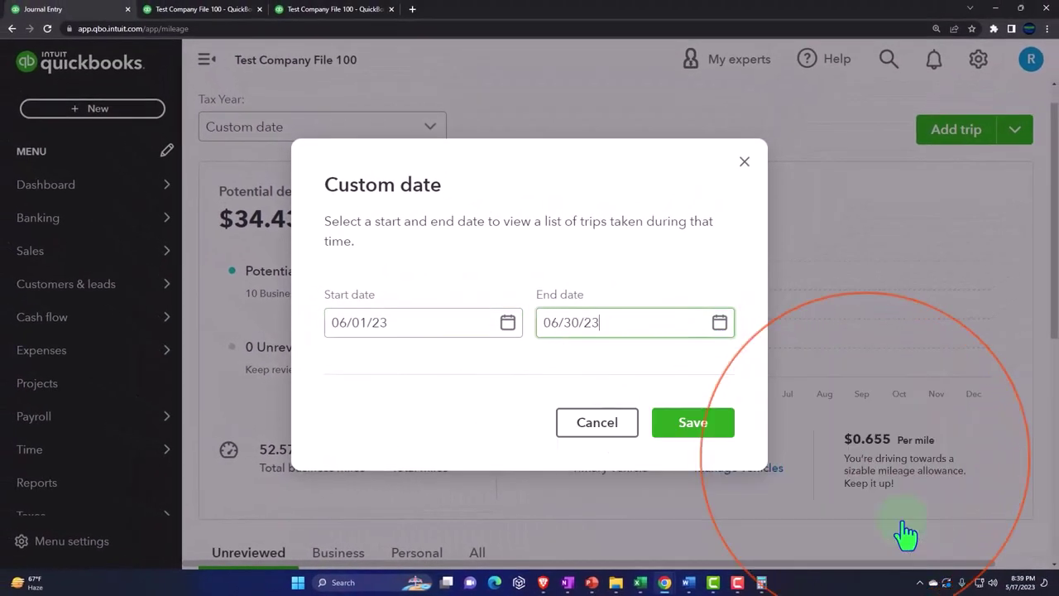
left_click(693, 423)
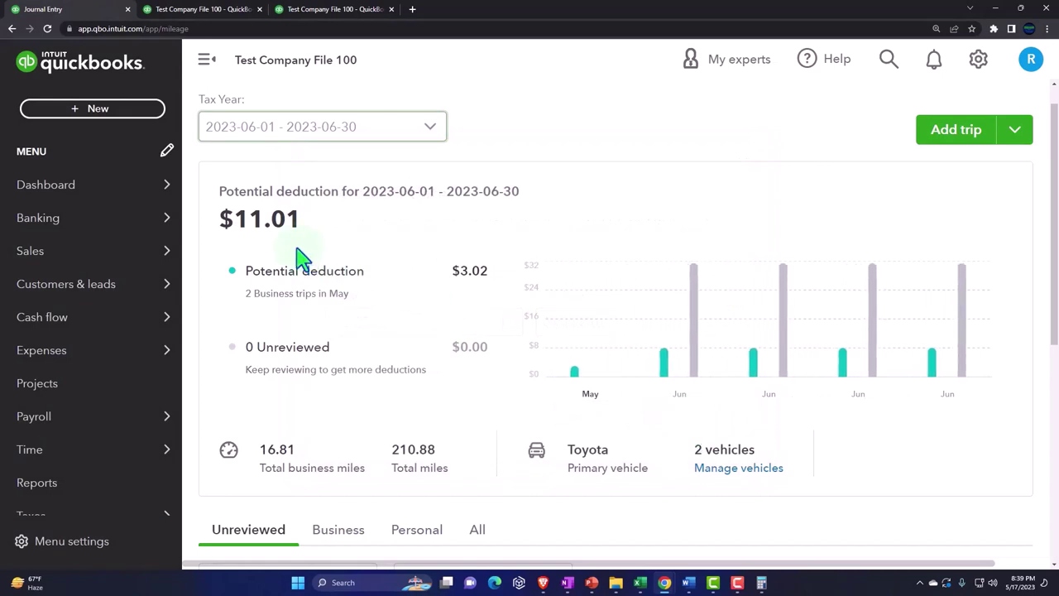
mouse_move(643, 578)
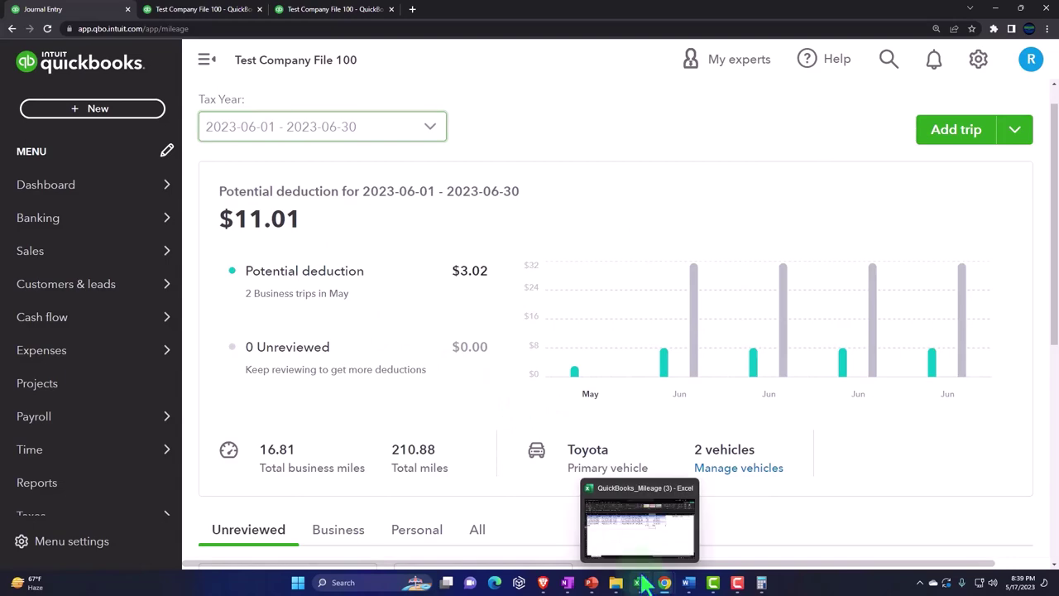
left_click(626, 534)
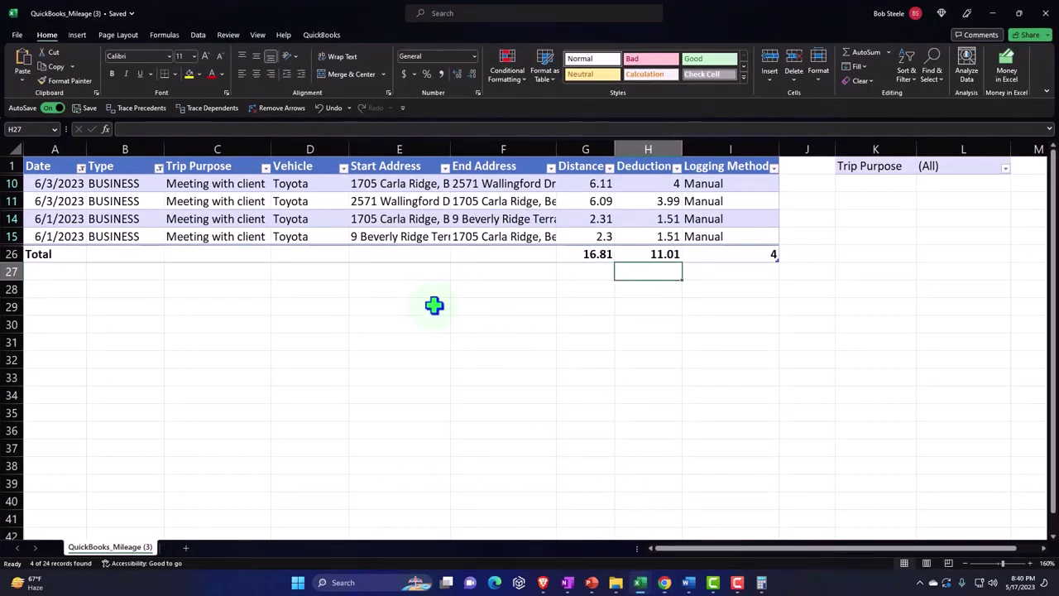
Return to the QuickBooks Mileage page and open the + New transaction types list
left_click(996, 24)
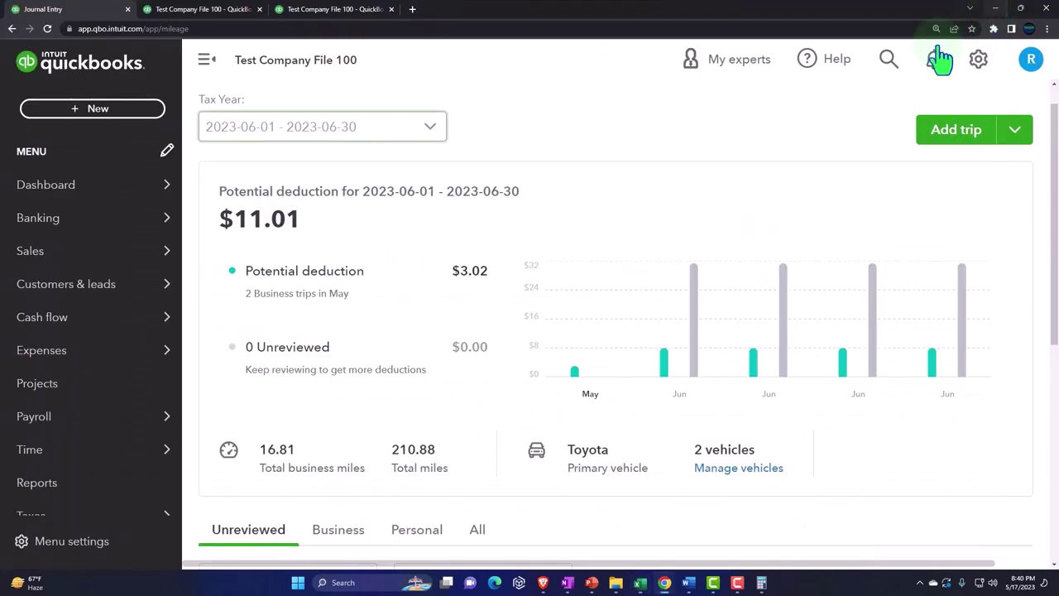
left_click(217, 12)
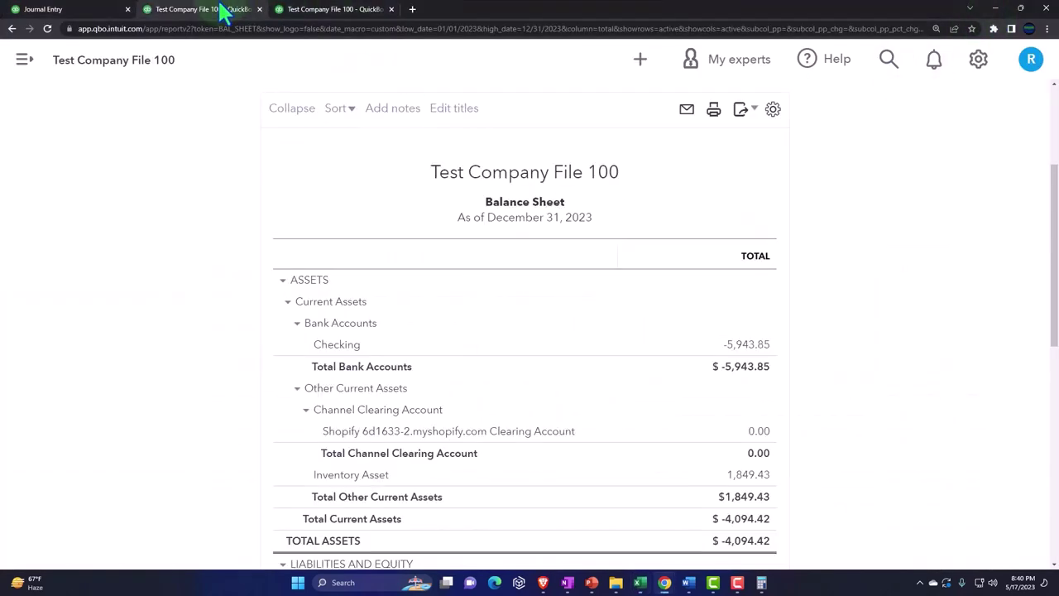
left_click(94, 12)
left_click(82, 116)
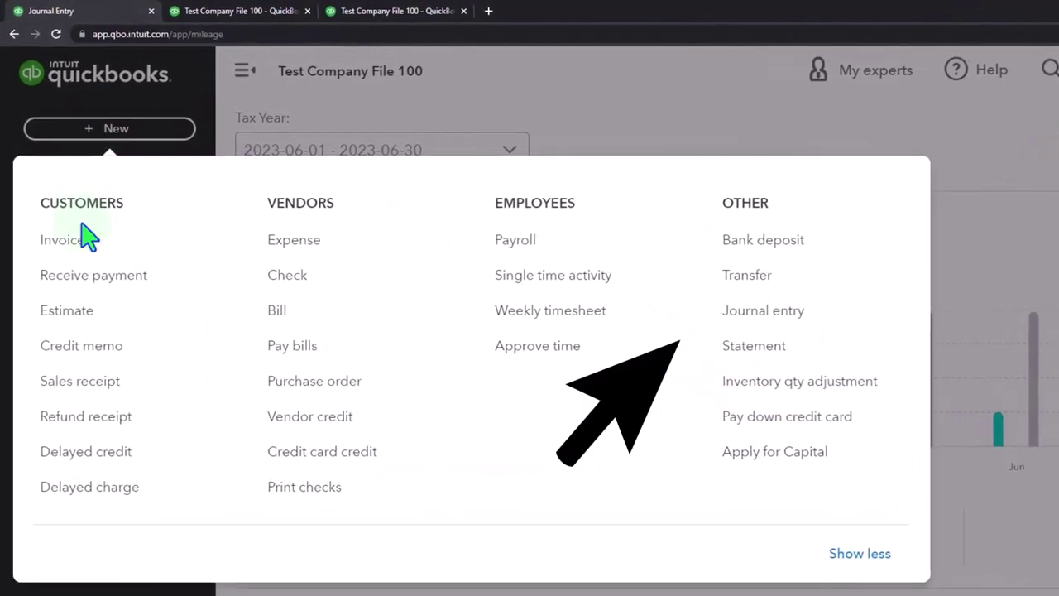